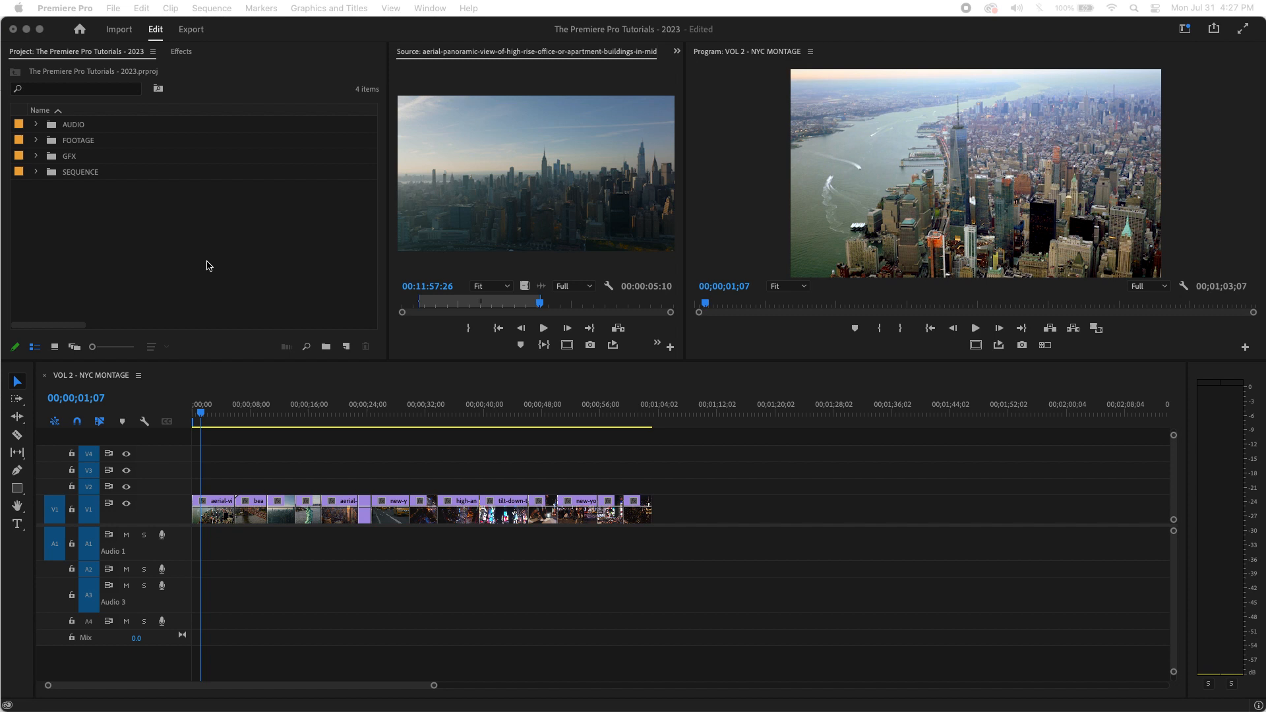
Step: Expand the AUDIO and MUSIC bins down to STOCK and audition timeless-SBA-300418070.wav in the Source Monitor
{"action": "left_click", "coordinate": [208, 266]}
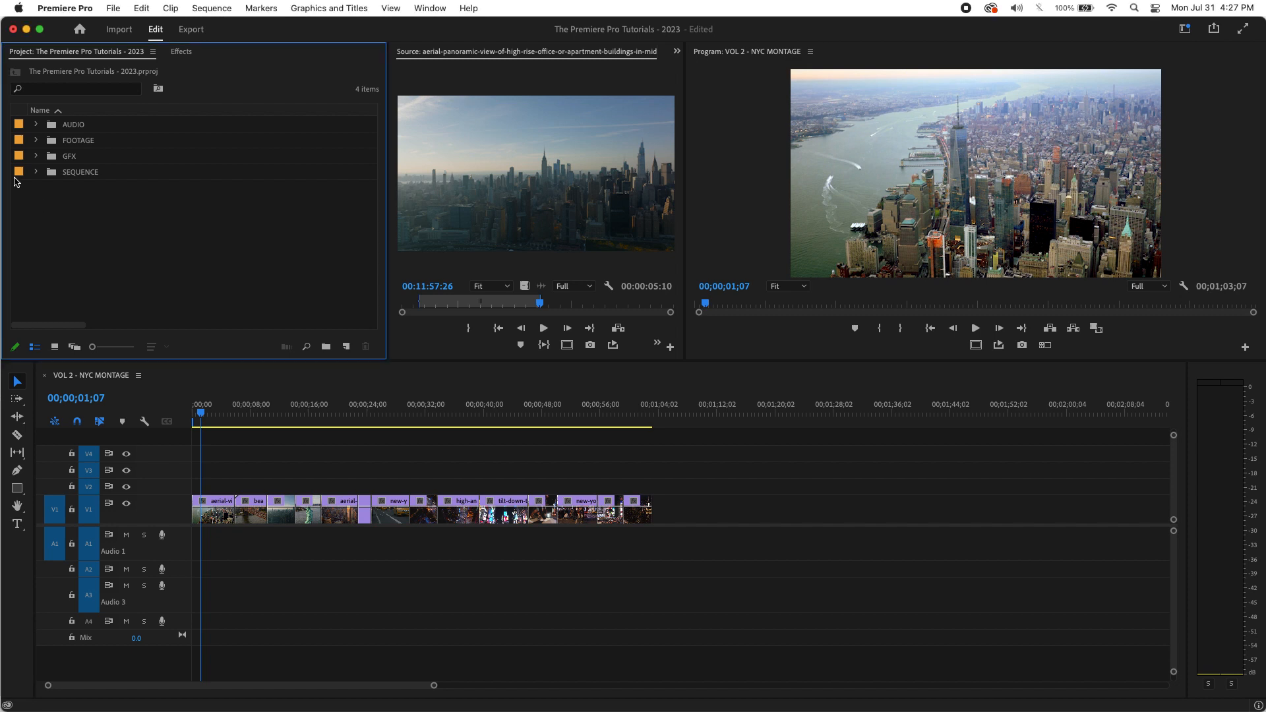
{"action": "left_click", "coordinate": [36, 125]}
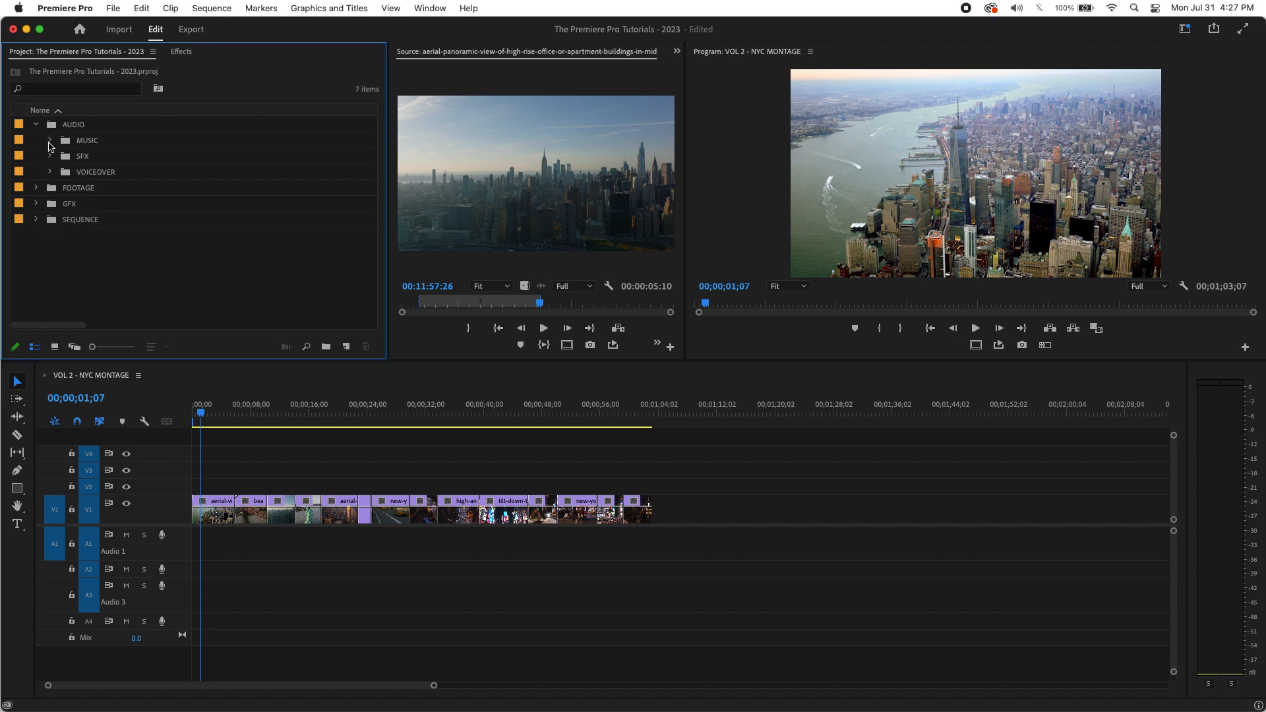
{"action": "left_click", "coordinate": [49, 141]}
{"action": "left_click", "coordinate": [62, 173]}
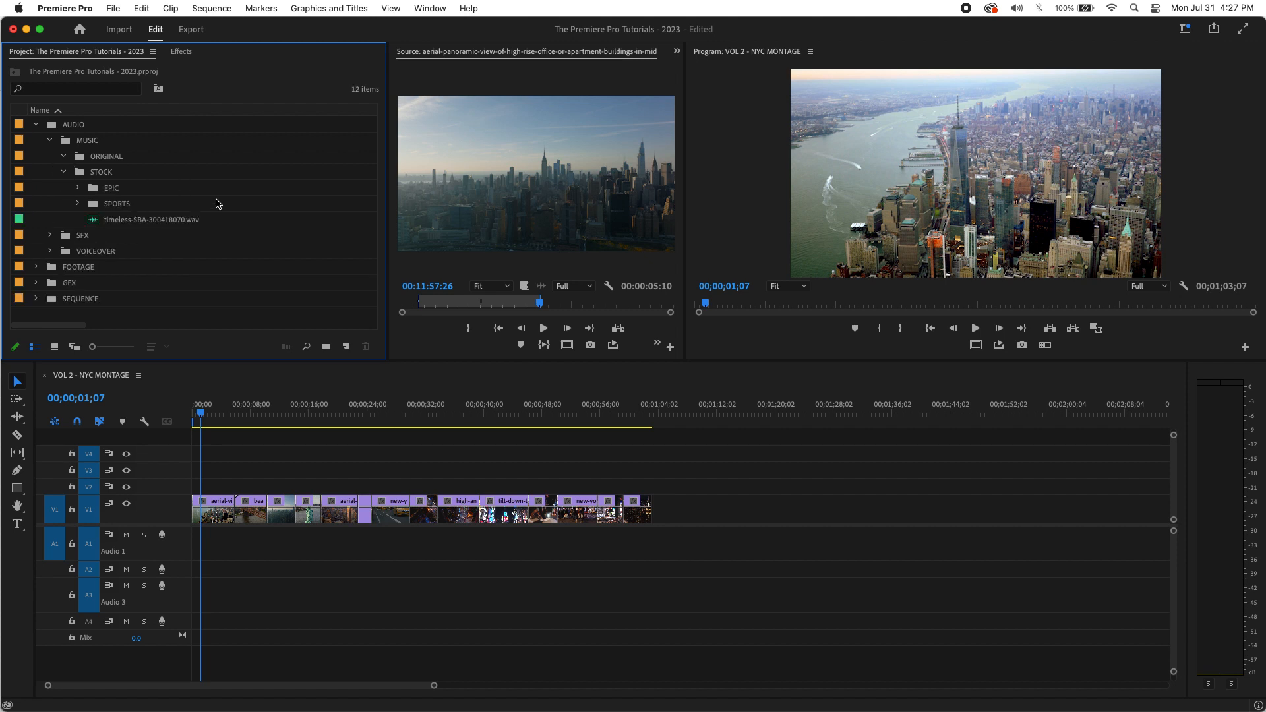
{"action": "left_click", "coordinate": [172, 225]}
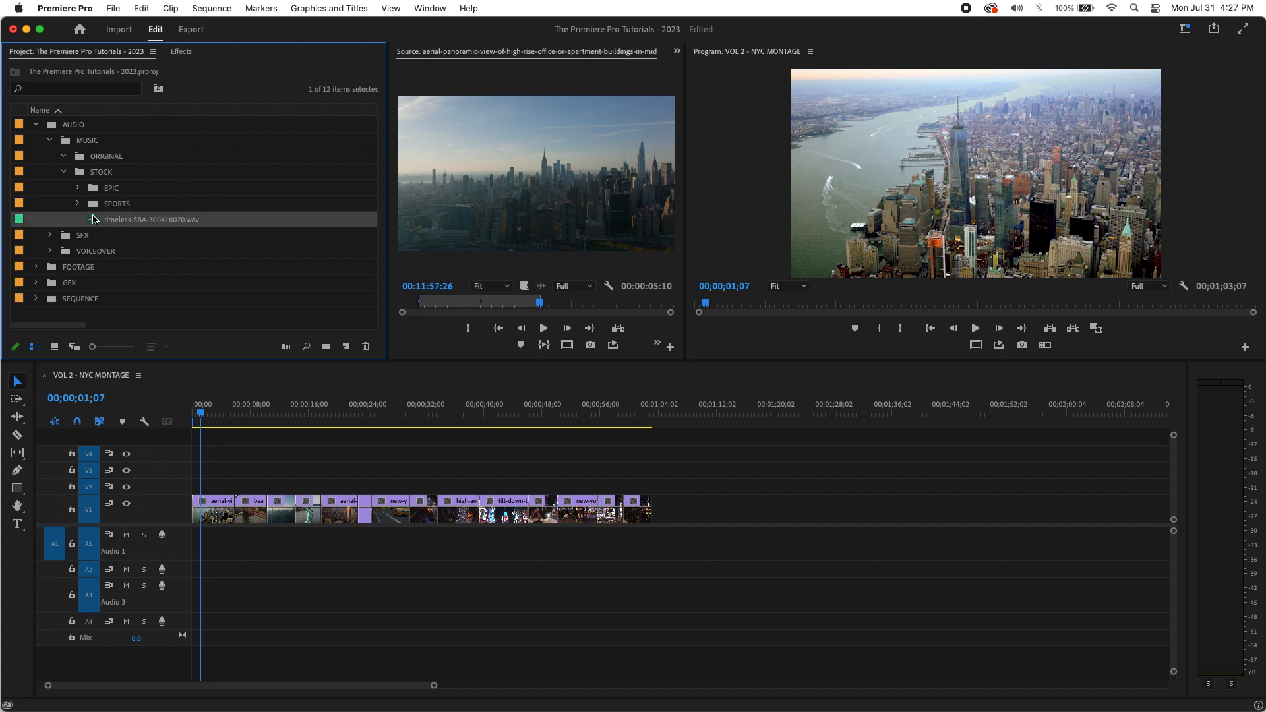
{"action": "double_click", "coordinate": [92, 221]}
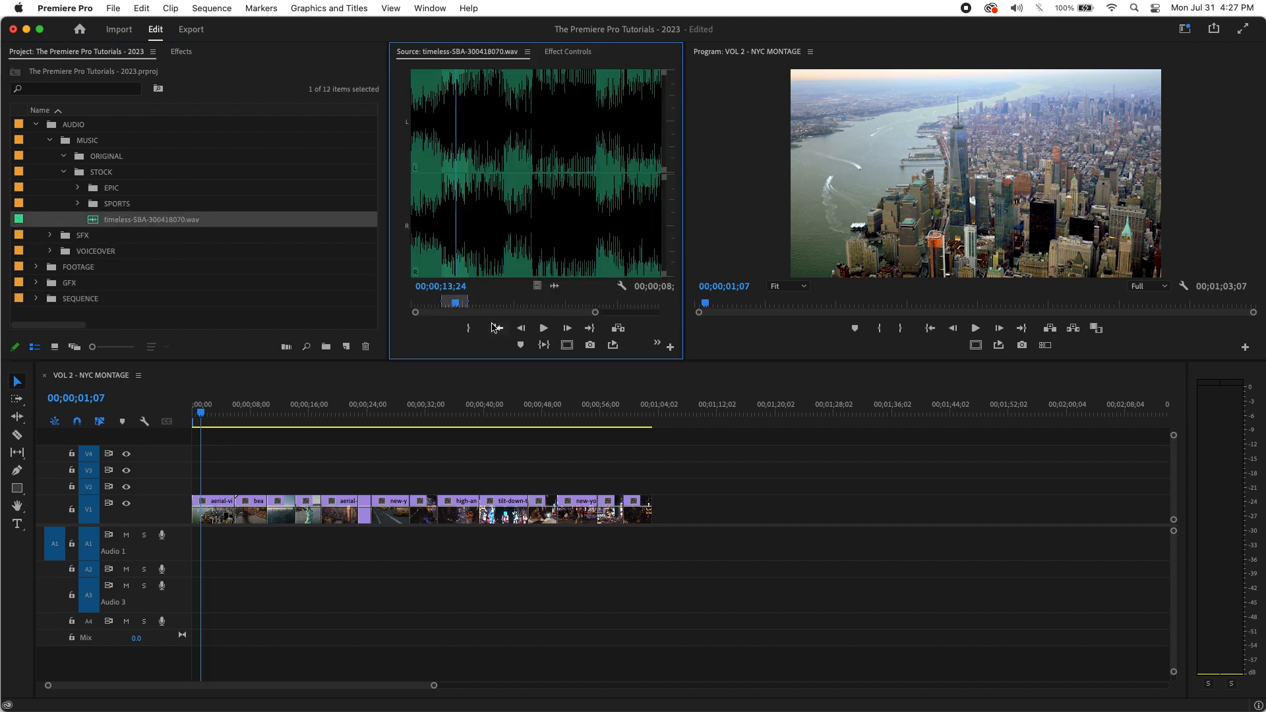
{"action": "left_click", "coordinate": [543, 328]}
{"action": "left_click", "coordinate": [543, 333]}
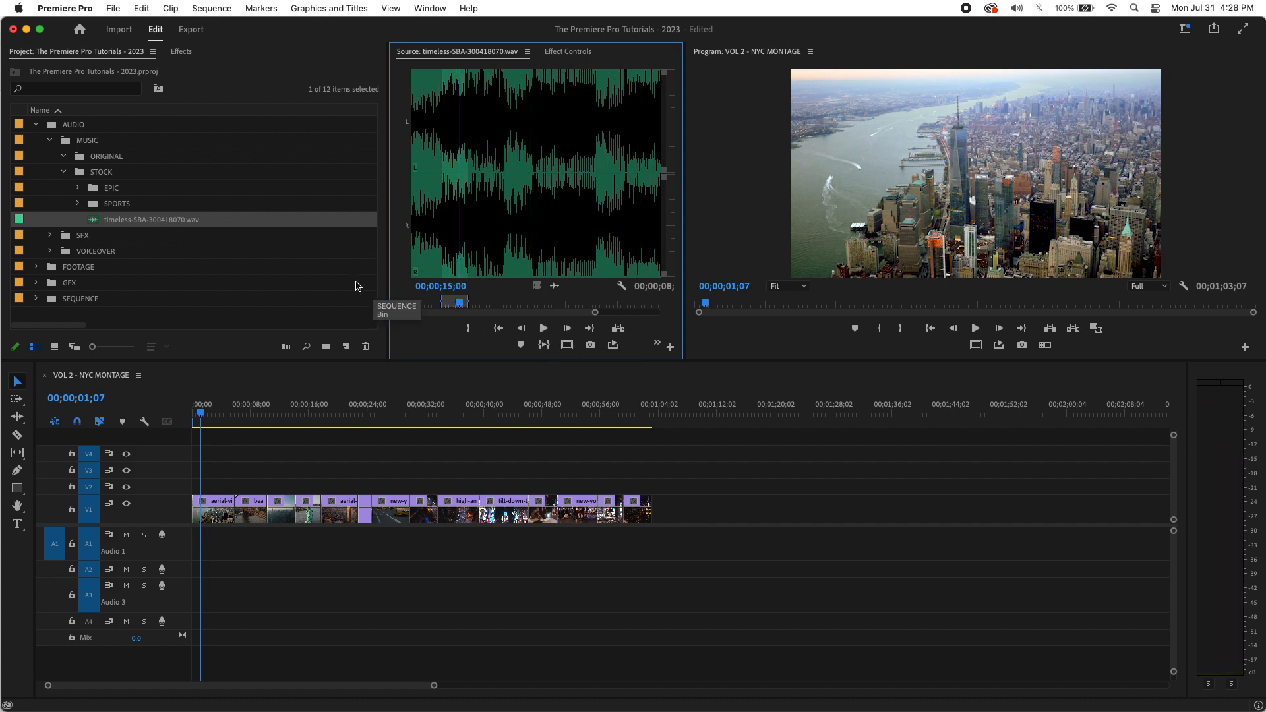
Step: Expand the EPIC music bin to list its tracks, and look through the SPORTS bin before collapsing it
{"action": "left_click", "coordinate": [78, 189]}
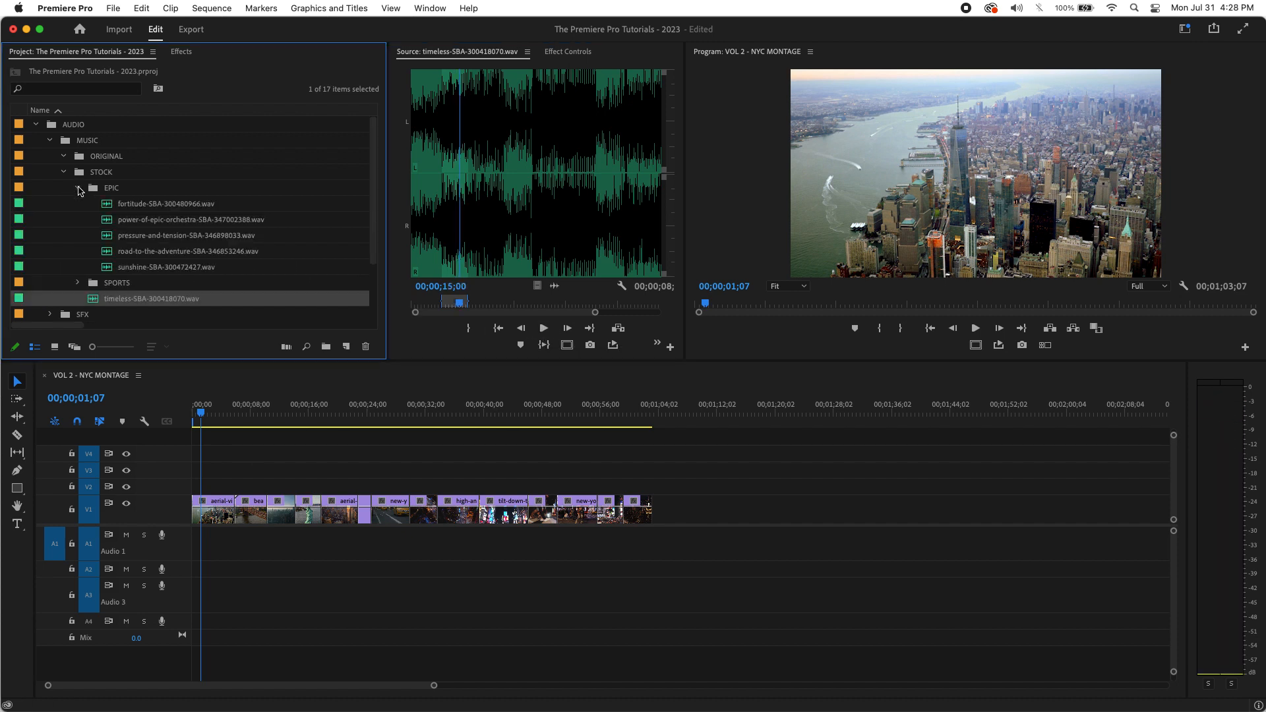
{"action": "left_click", "coordinate": [77, 283]}
{"action": "scroll", "coordinate": [268, 238], "scroll_direction": "down", "scroll_amount": 3}
{"action": "scroll", "coordinate": [141, 214], "scroll_direction": "up", "scroll_amount": 2}
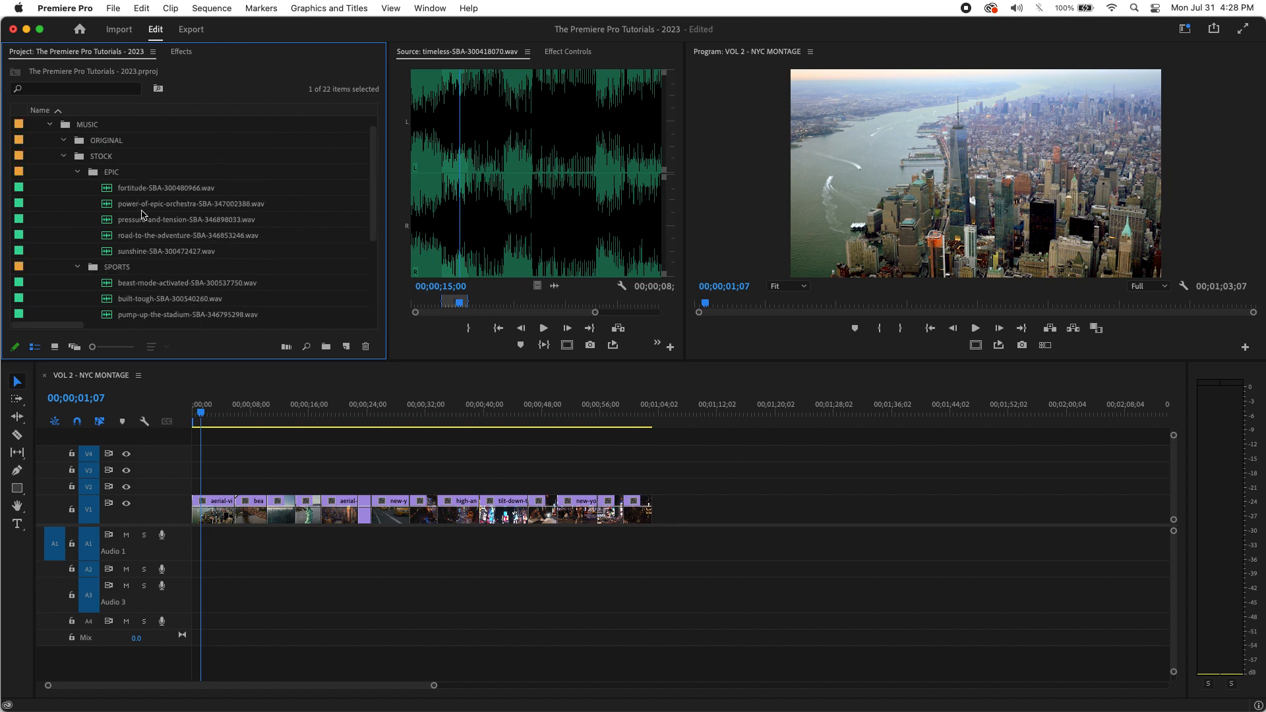
{"action": "left_click", "coordinate": [77, 267]}
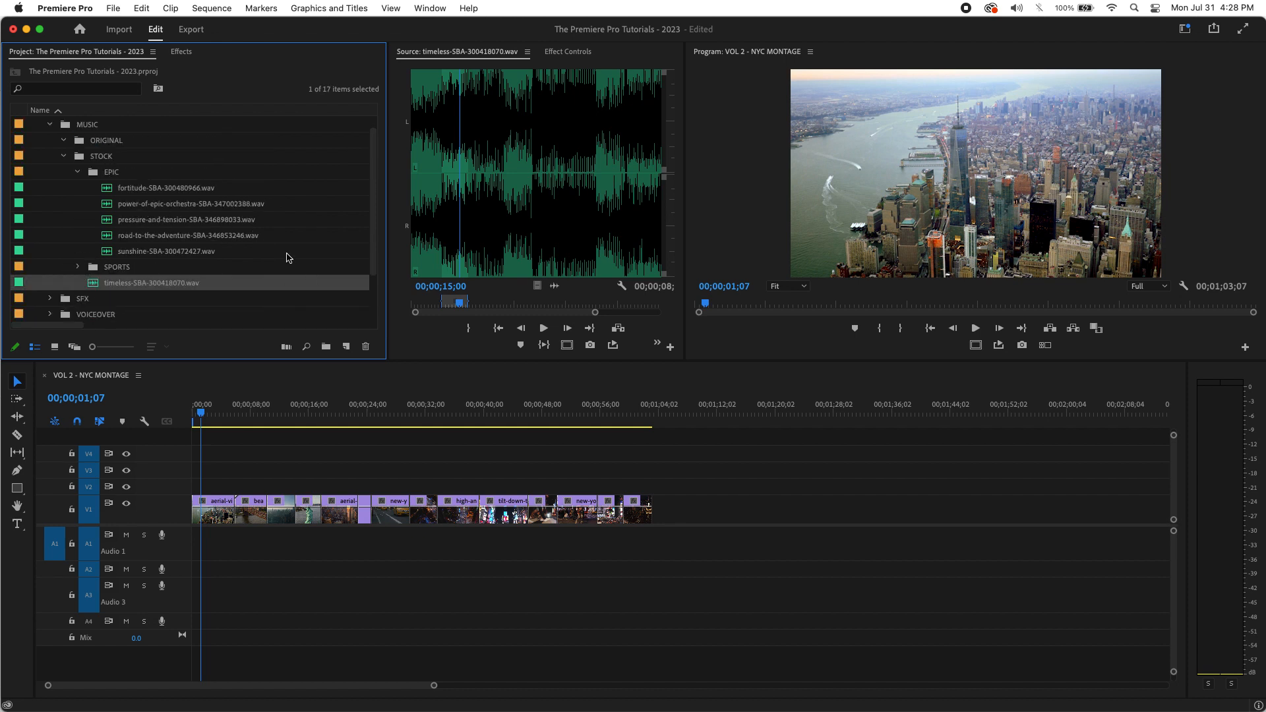
{"action": "scroll", "coordinate": [288, 258], "scroll_direction": "up", "scroll_amount": 1}
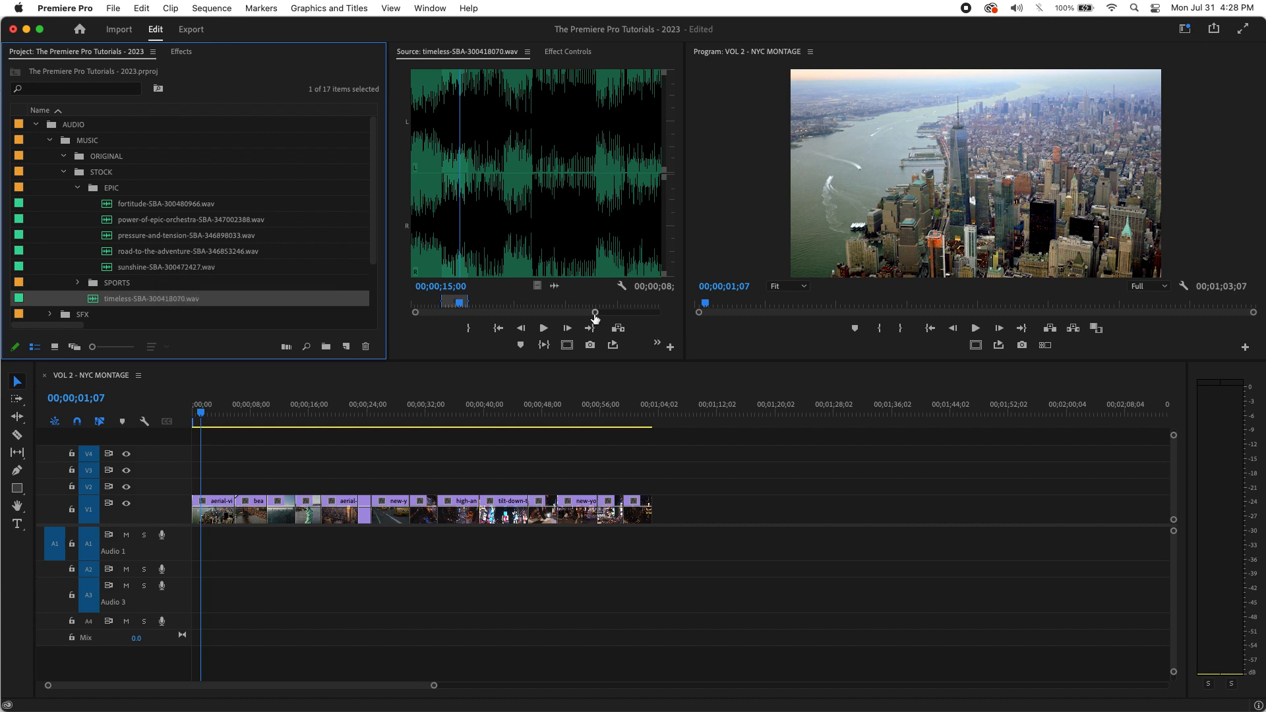
Step: Load fortitude-SBA-300480966.wav in the Source Monitor and audition its opening, middle and late sections
{"action": "left_click_drag", "start_coordinate": [595, 311], "coordinate": [689, 314]}
{"action": "double_click", "coordinate": [107, 205]}
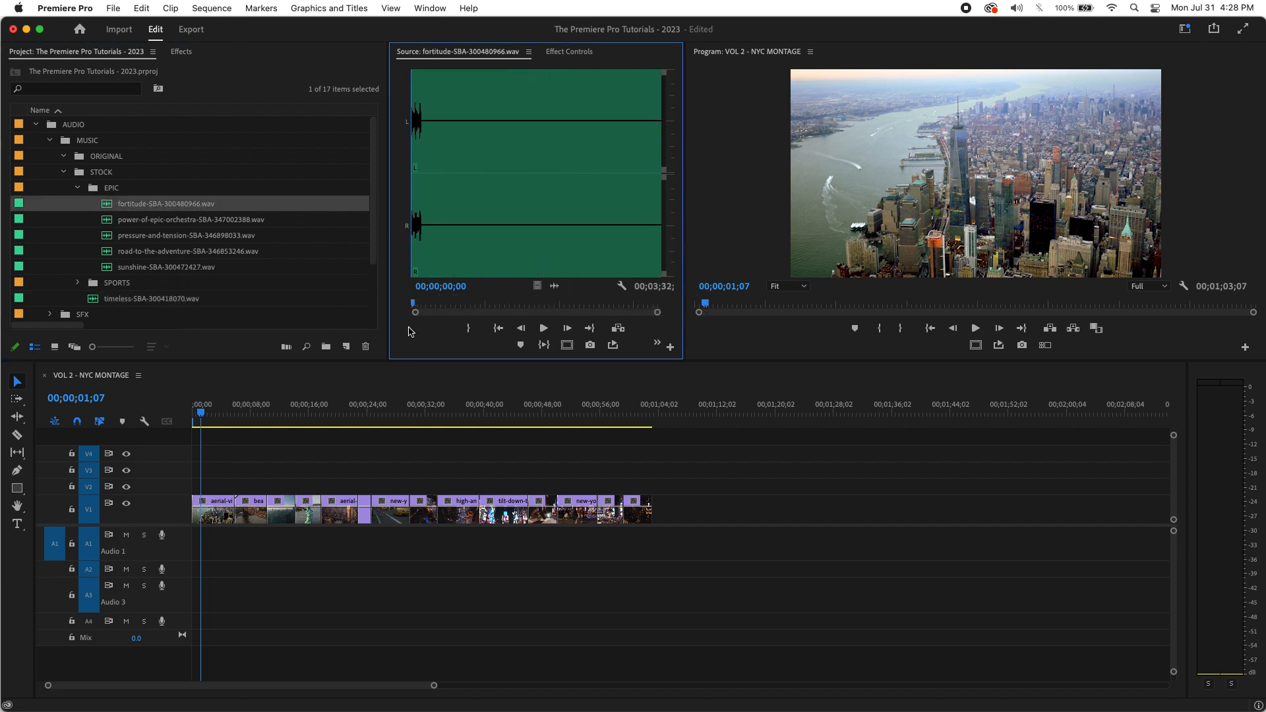
{"action": "left_click", "coordinate": [544, 327]}
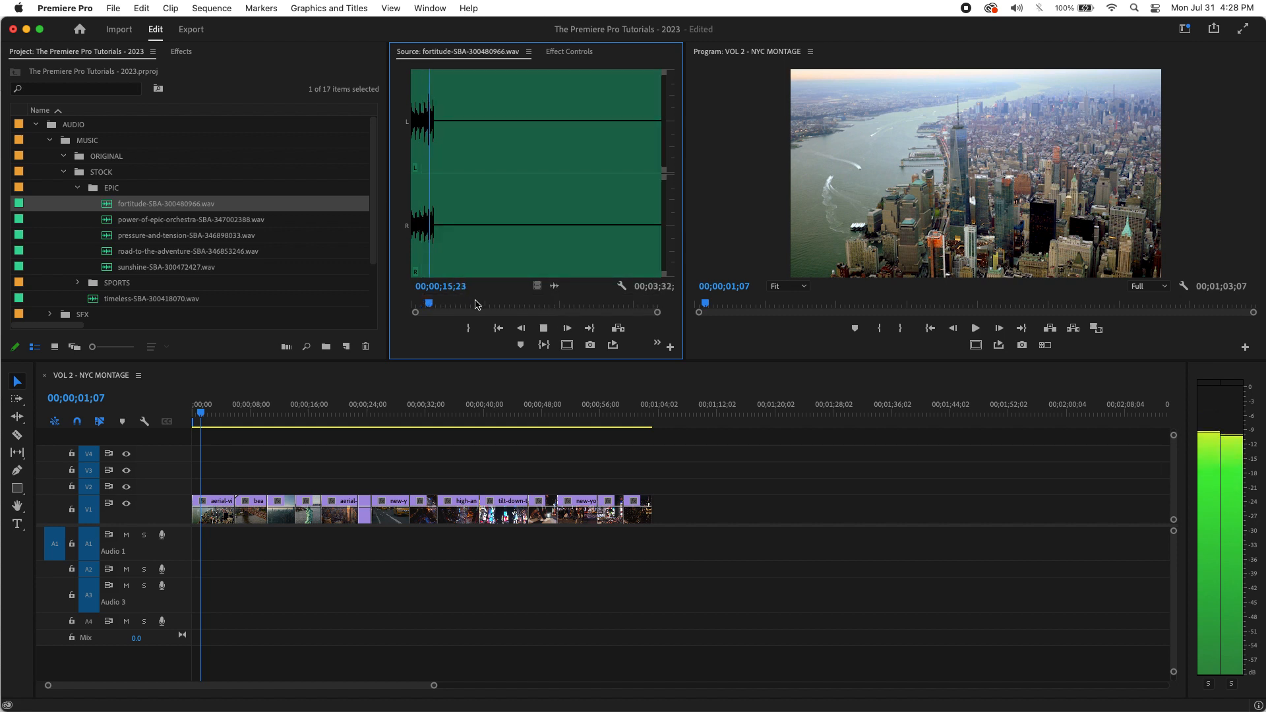
{"action": "left_click", "coordinate": [440, 306]}
{"action": "left_click_drag", "start_coordinate": [440, 307], "coordinate": [489, 311]}
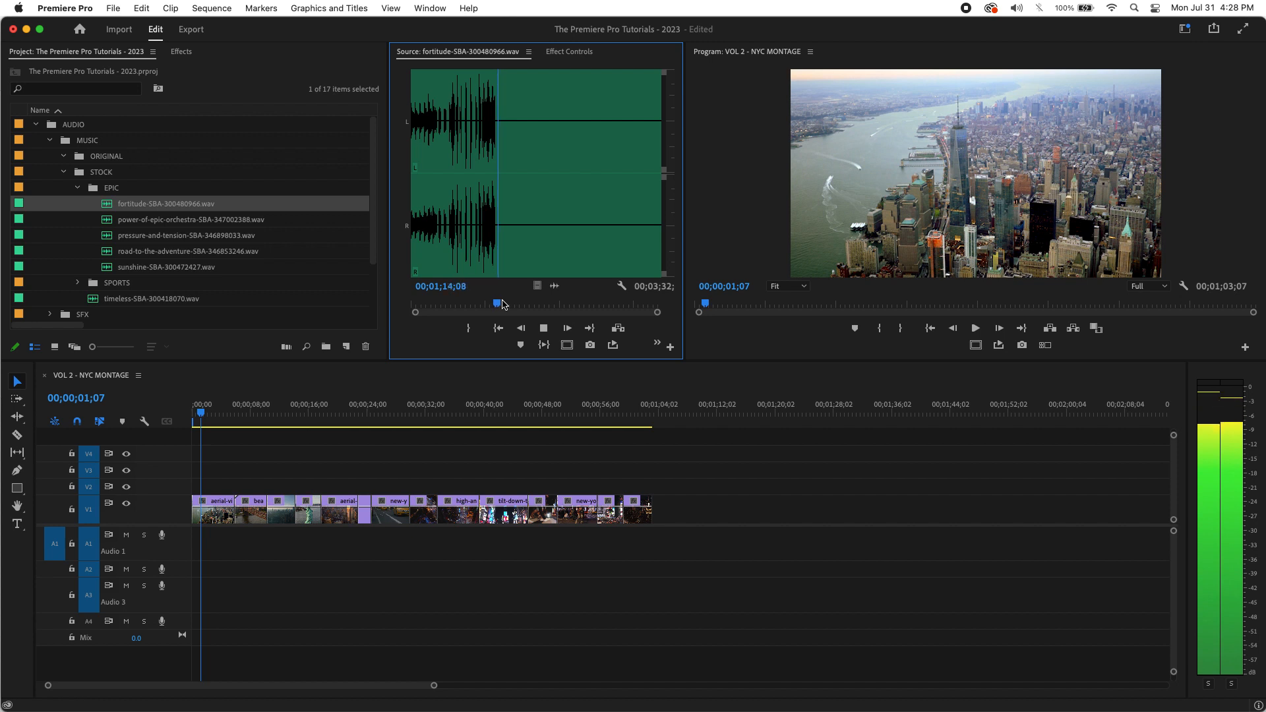
{"action": "left_click_drag", "start_coordinate": [500, 304], "coordinate": [583, 301]}
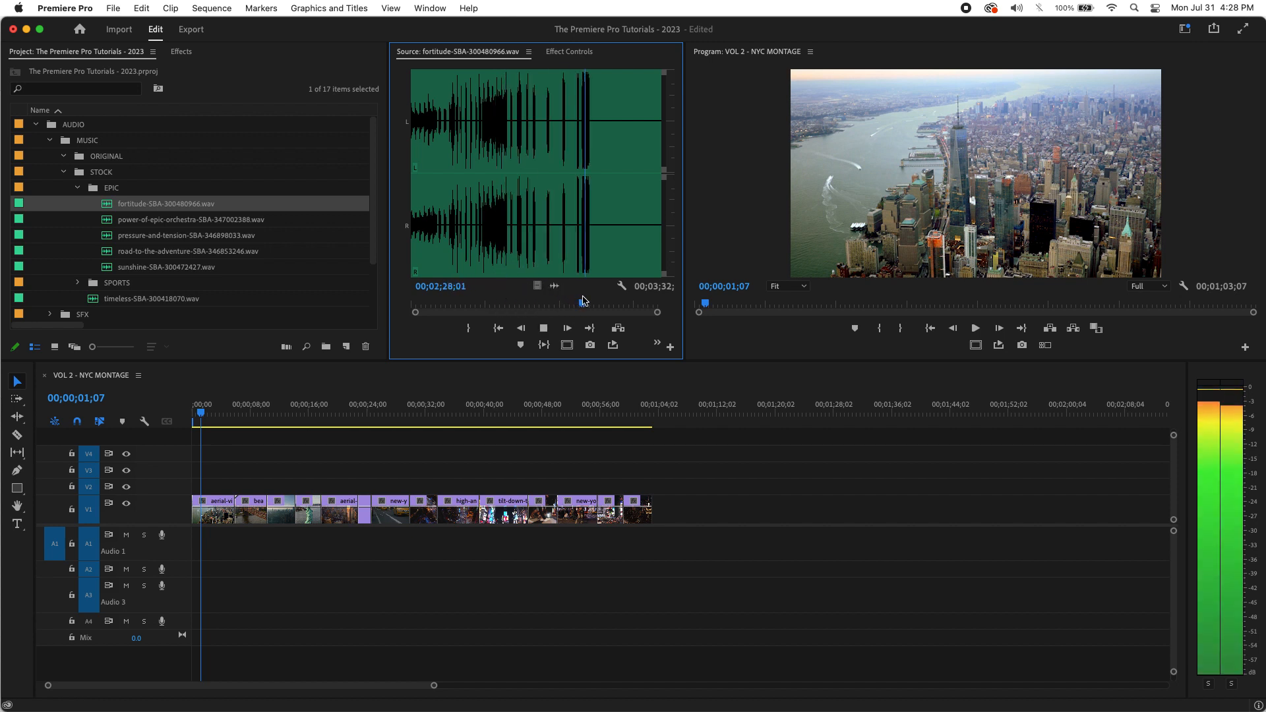
{"action": "left_click", "coordinate": [544, 329]}
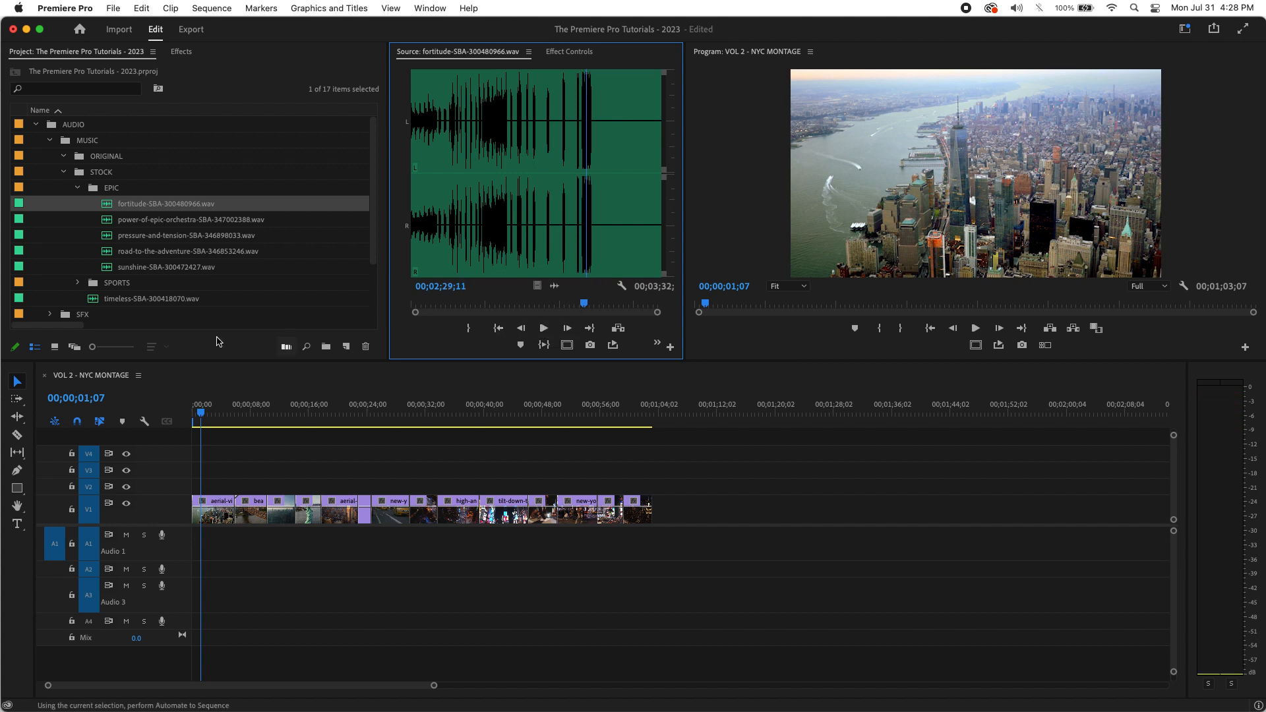
Step: Load power-of-epic-orchestra-SBA-347002388.wav in the Source Monitor and audition its opening and the section around 45 seconds
{"action": "left_click", "coordinate": [109, 225]}
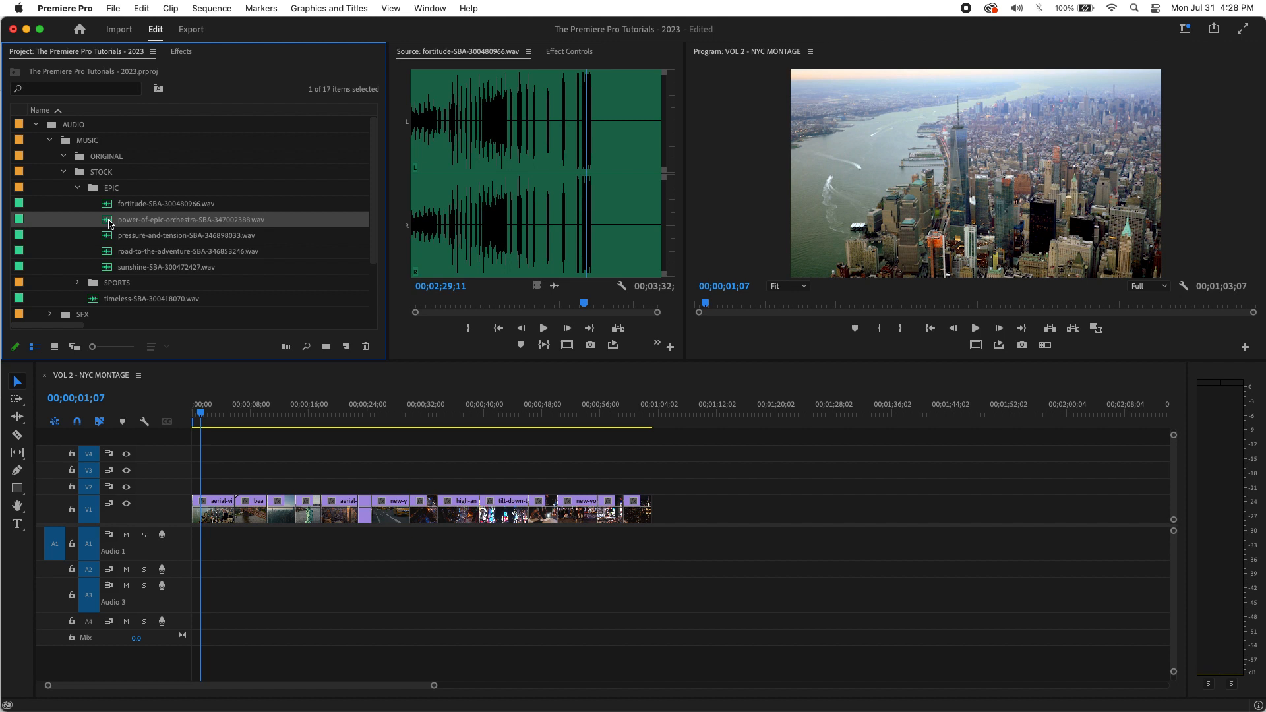
{"action": "double_click", "coordinate": [109, 222]}
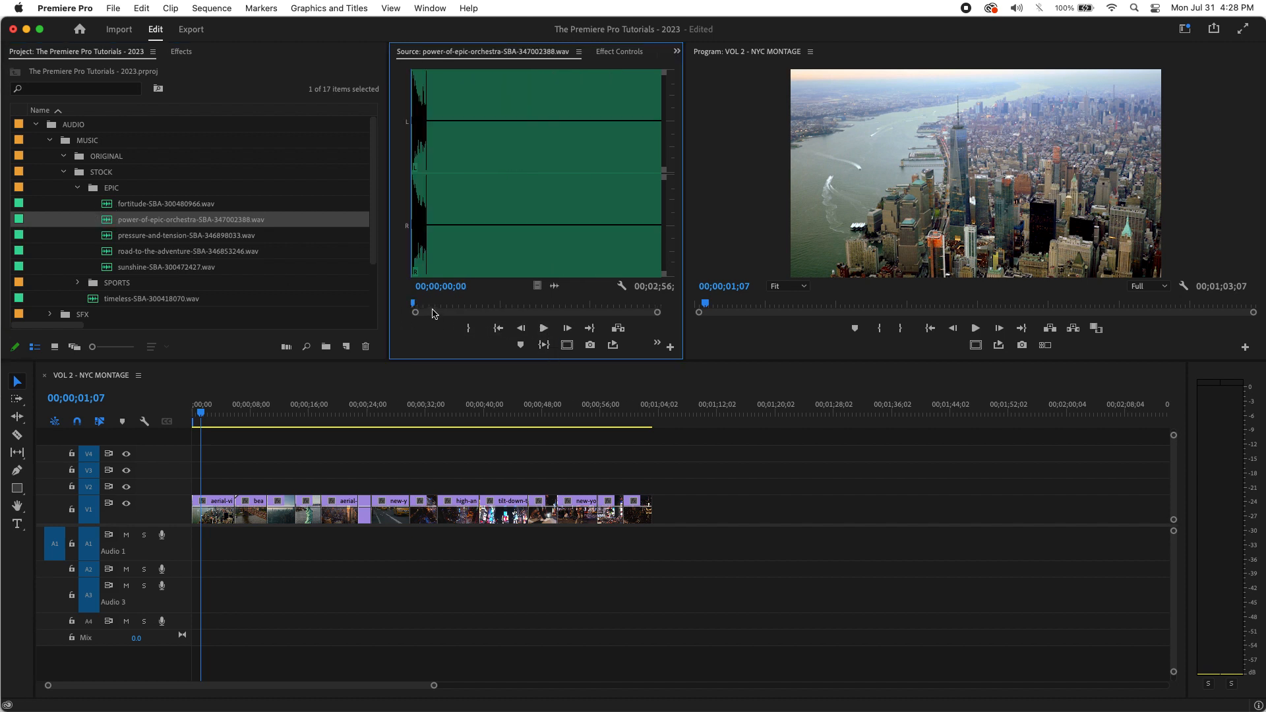
{"action": "left_click", "coordinate": [542, 330]}
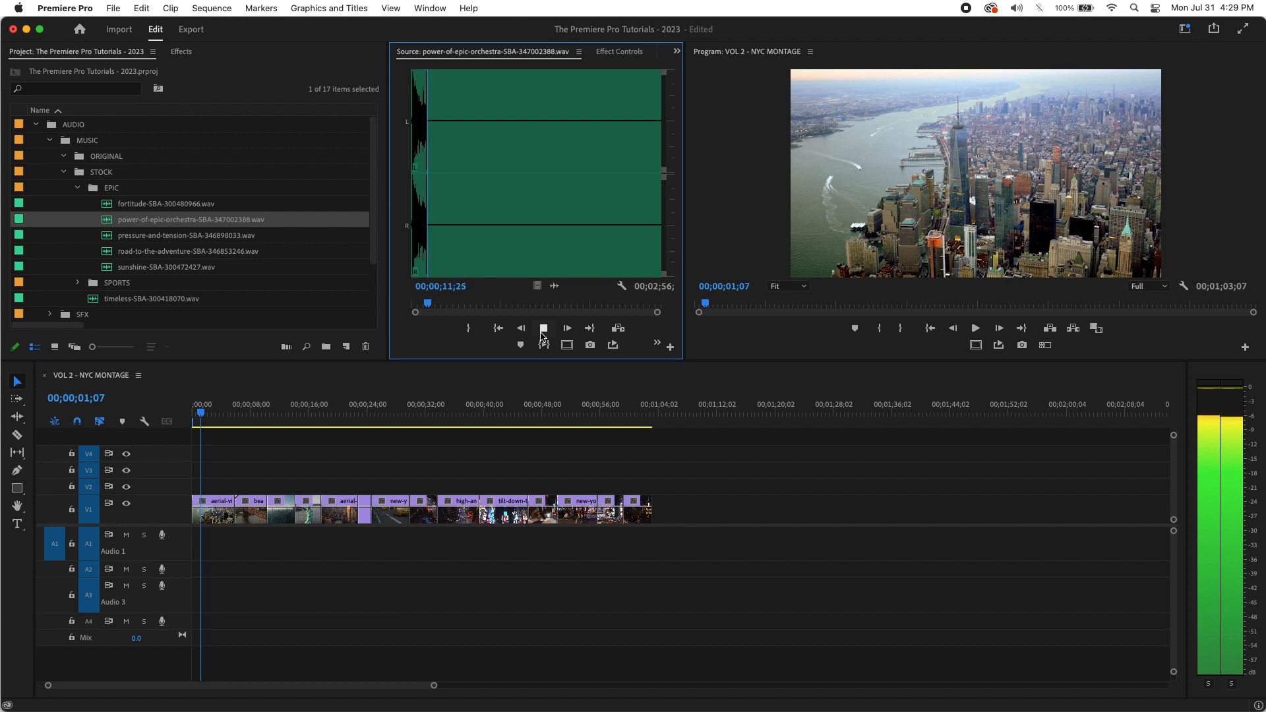
{"action": "left_click", "coordinate": [541, 335]}
{"action": "left_click_drag", "start_coordinate": [427, 305], "coordinate": [467, 311]}
{"action": "key", "text": "space"}
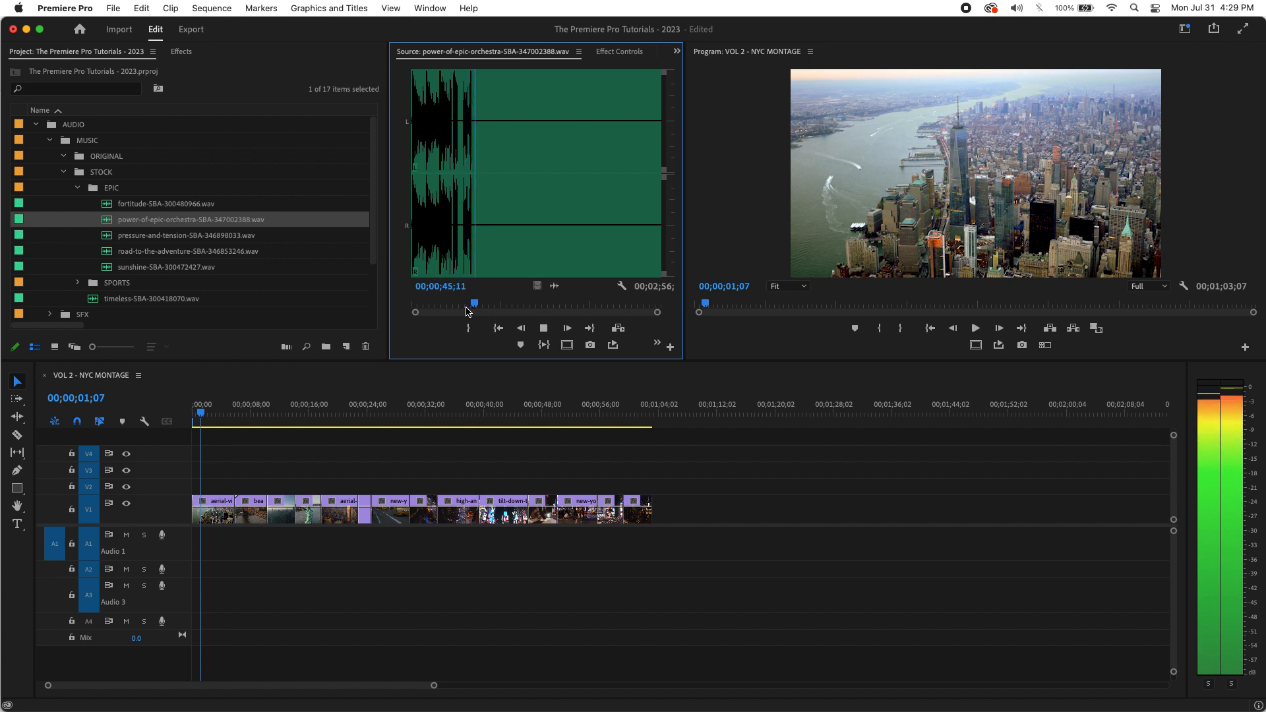
{"action": "left_click", "coordinate": [540, 329]}
{"action": "left_click_drag", "start_coordinate": [476, 304], "coordinate": [458, 313]}
{"action": "key", "text": "space"}
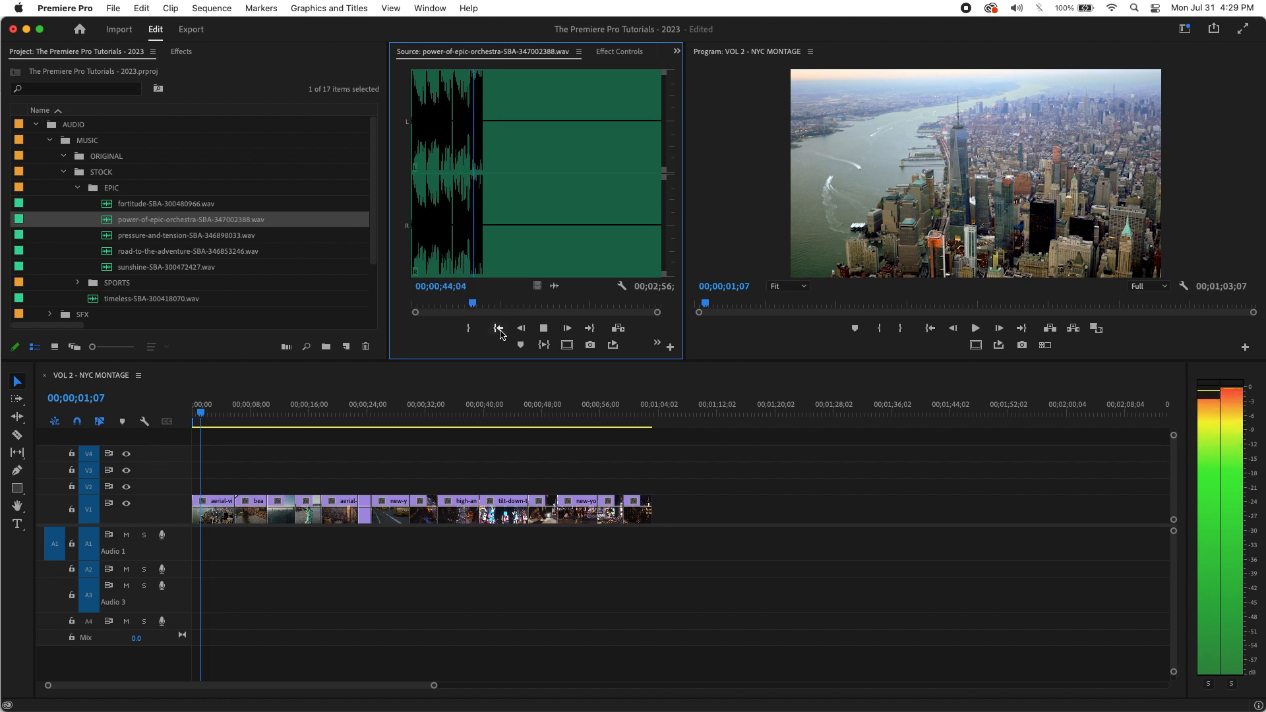
{"action": "left_click", "coordinate": [544, 329]}
{"action": "left_click_drag", "start_coordinate": [472, 314], "coordinate": [453, 312]}
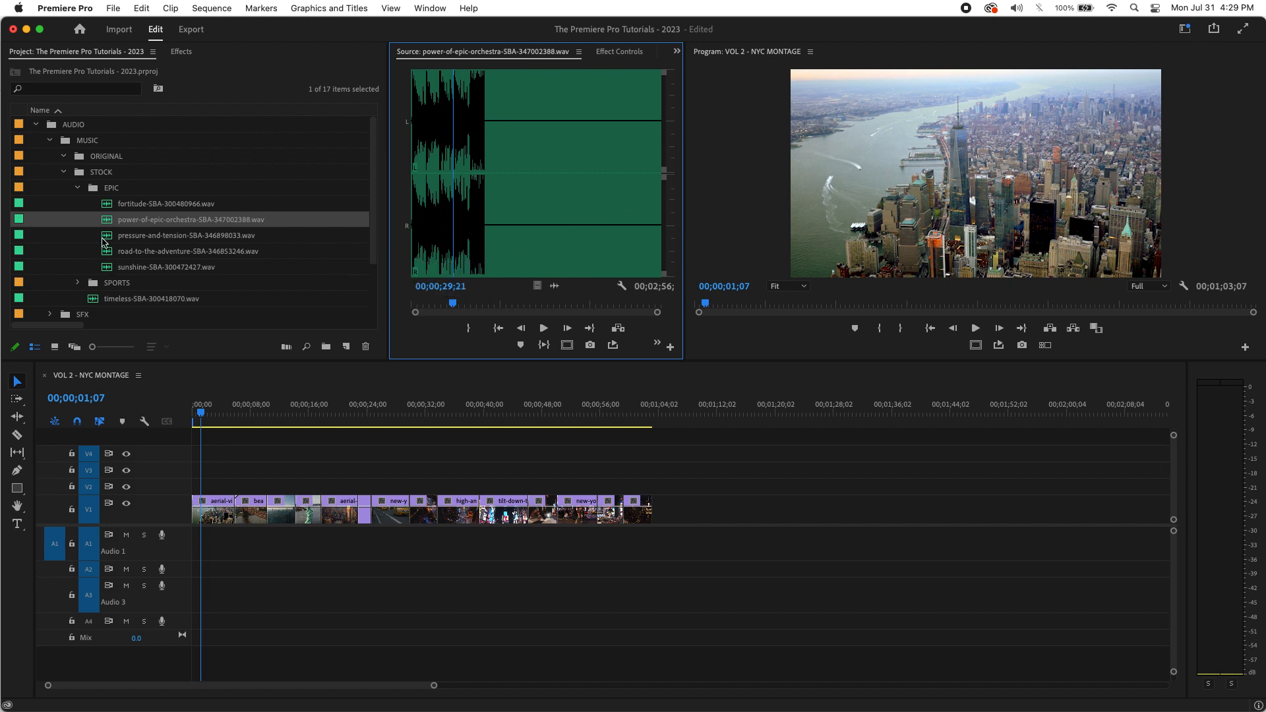
Step: Load pressure-and-tension-SBA-346898033.wav in the Source Monitor and audition its opening
{"action": "double_click", "coordinate": [107, 237]}
{"action": "left_click", "coordinate": [543, 328]}
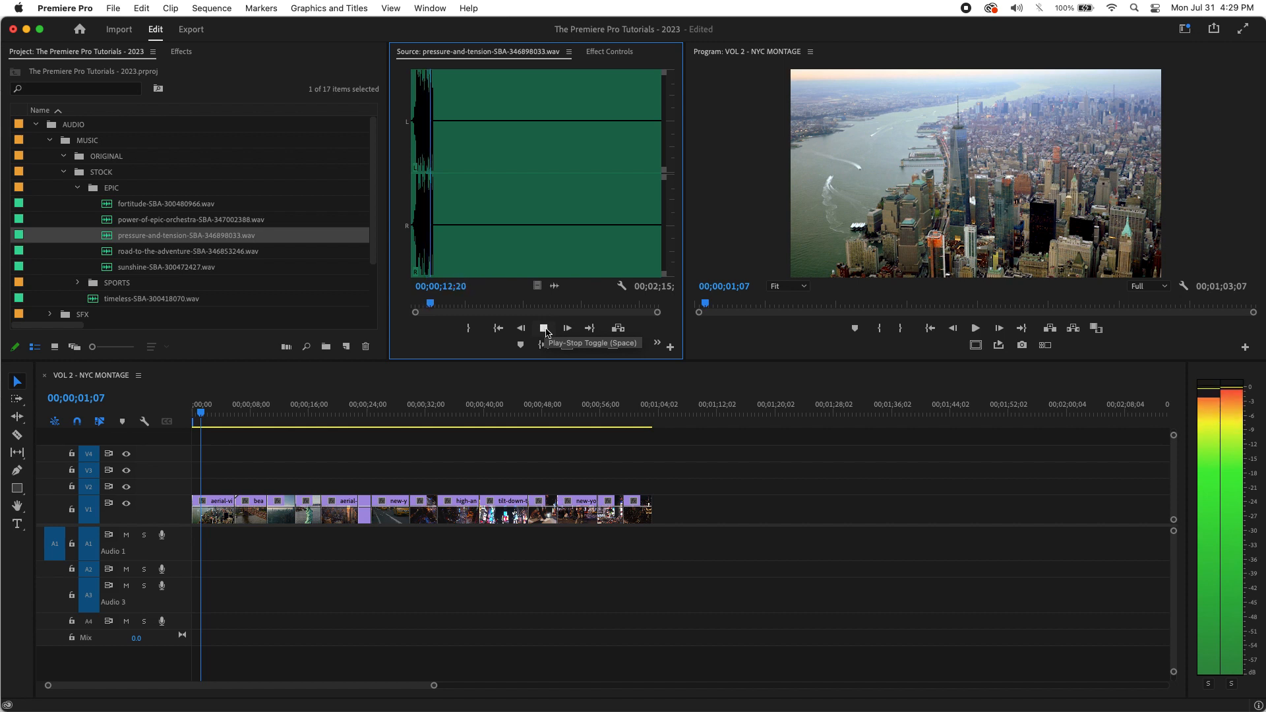
{"action": "left_click", "coordinate": [543, 327]}
Step: Load road-to-the-adventure-SBA-346853246.wav in the Source Monitor and audition its opening and the section around 34 to 40 seconds
{"action": "double_click", "coordinate": [105, 255]}
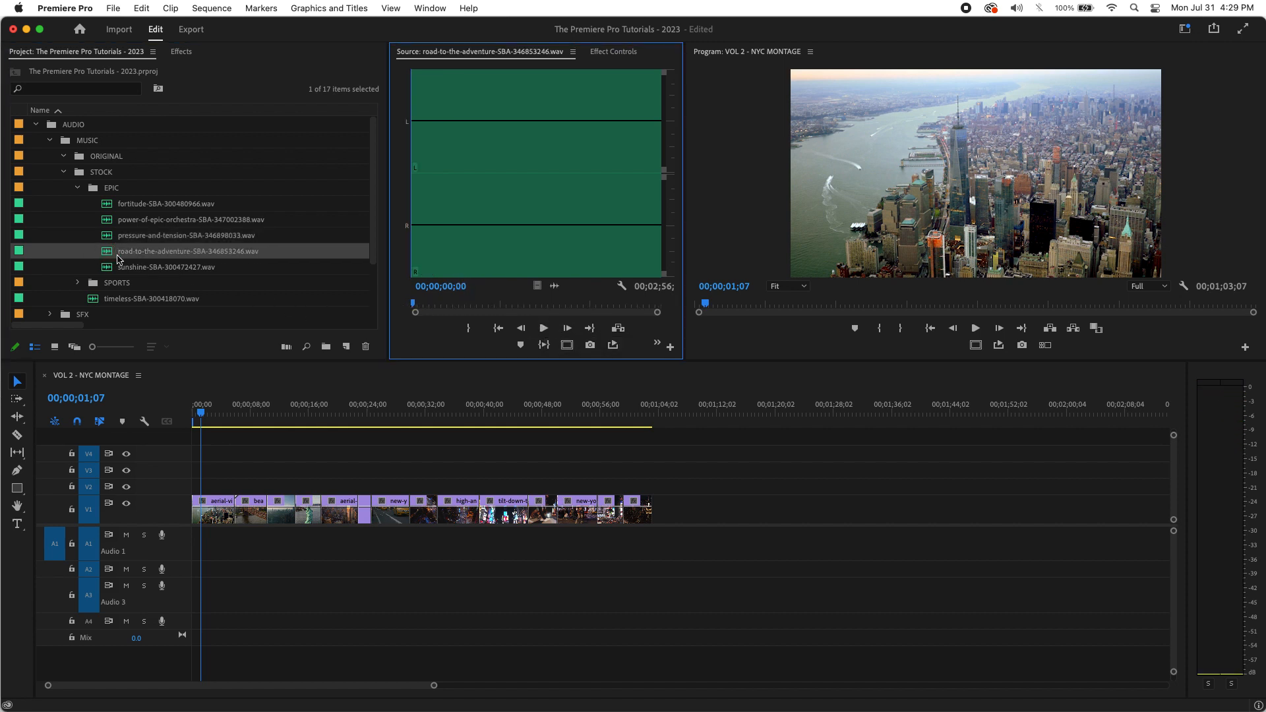
{"action": "left_click", "coordinate": [544, 329]}
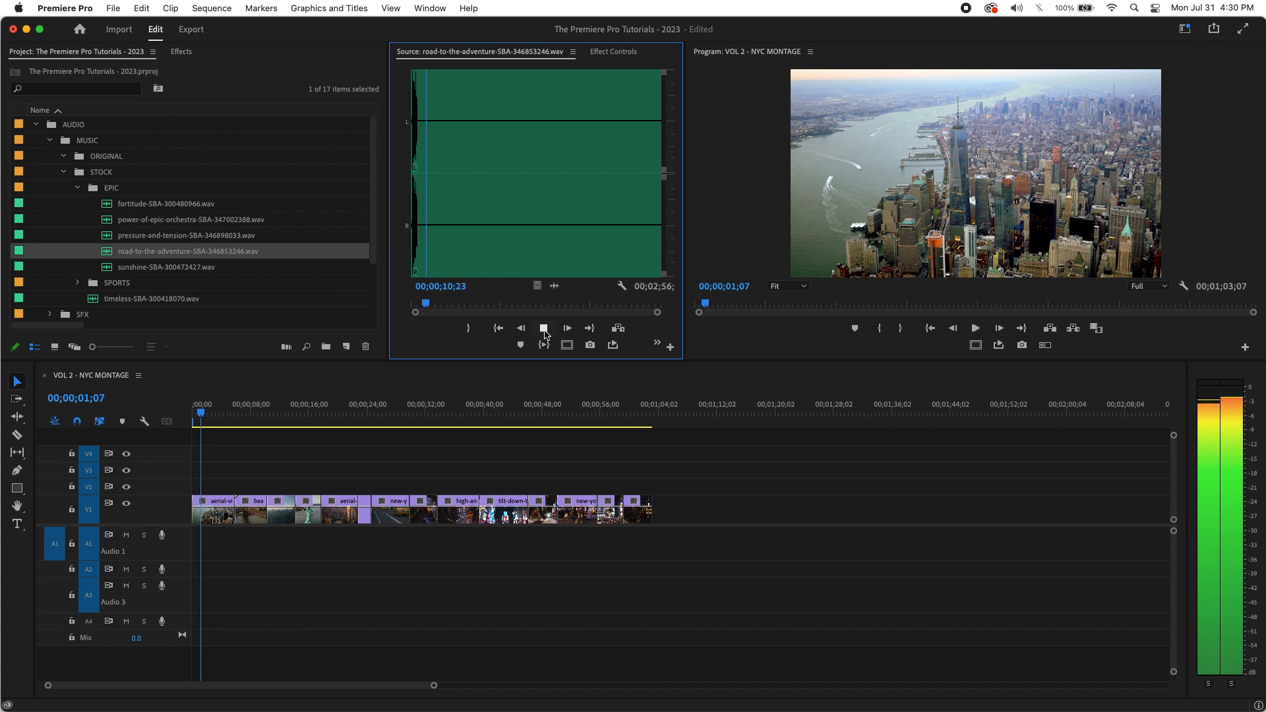
{"action": "left_click", "coordinate": [544, 330]}
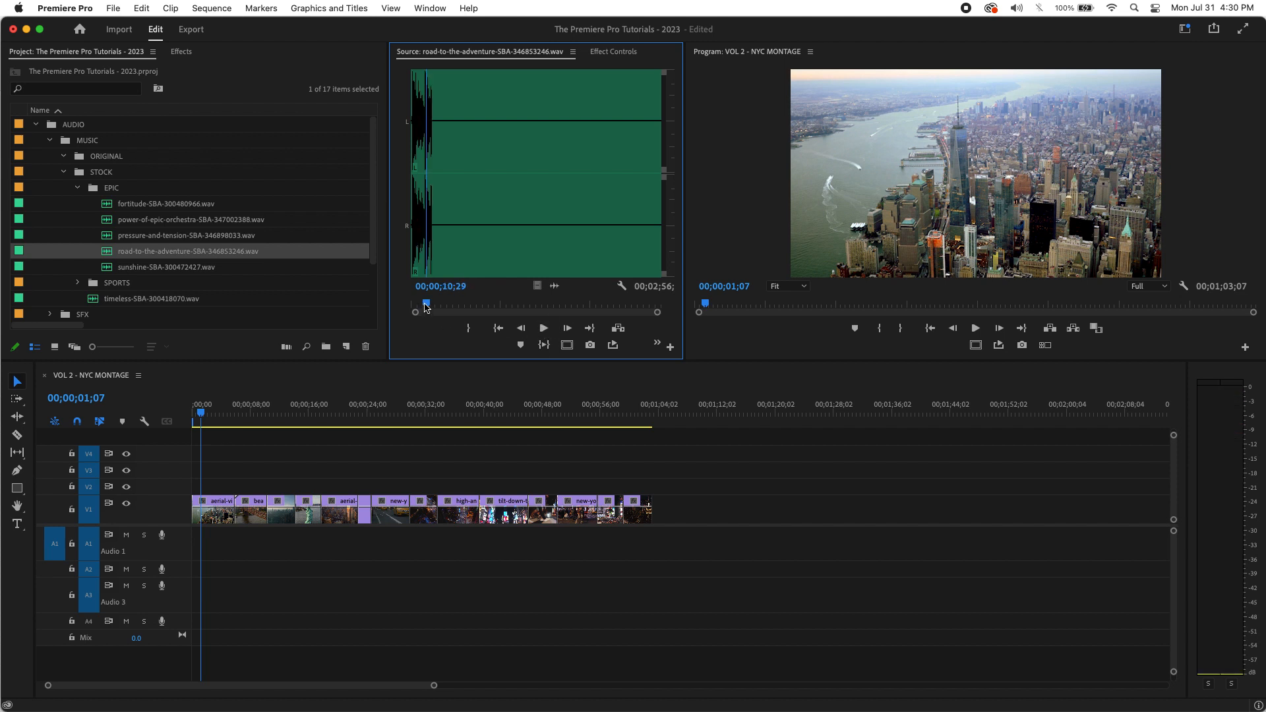
{"action": "left_click_drag", "start_coordinate": [425, 306], "coordinate": [463, 305]}
{"action": "left_click", "coordinate": [544, 329]}
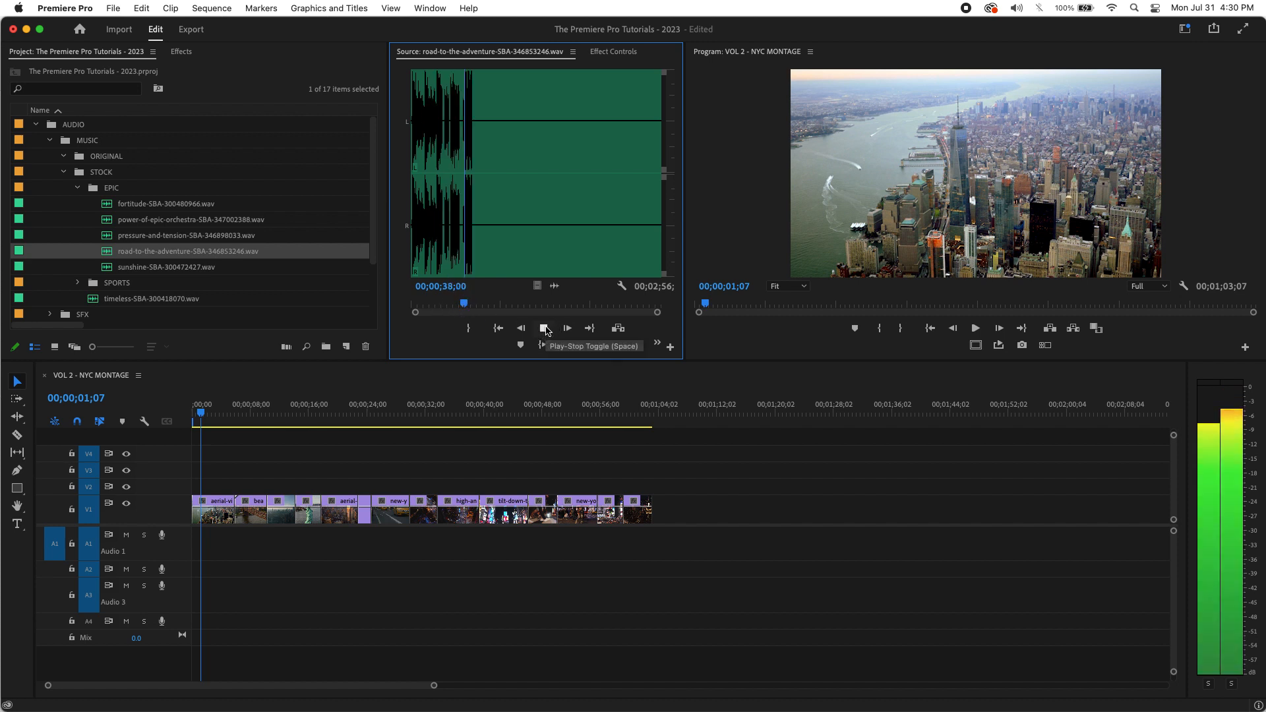
{"action": "left_click", "coordinate": [544, 329]}
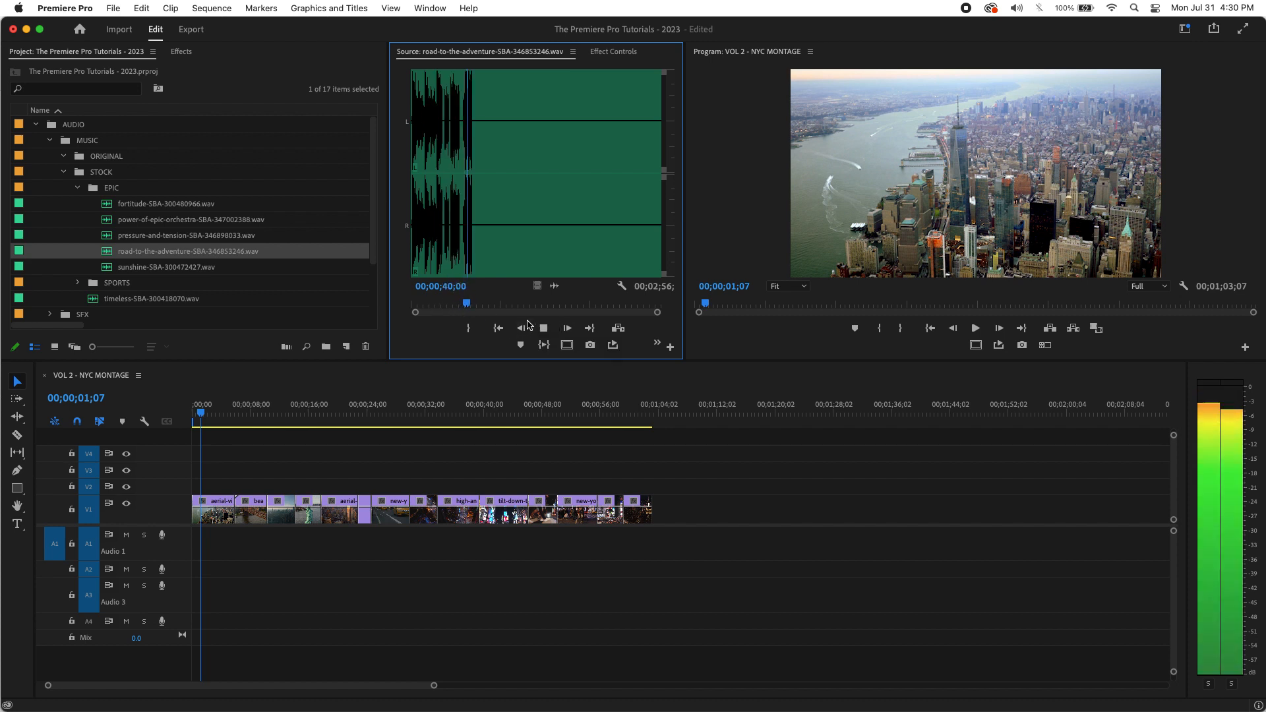
{"action": "left_click", "coordinate": [467, 305]}
{"action": "left_click_drag", "start_coordinate": [467, 306], "coordinate": [460, 306]}
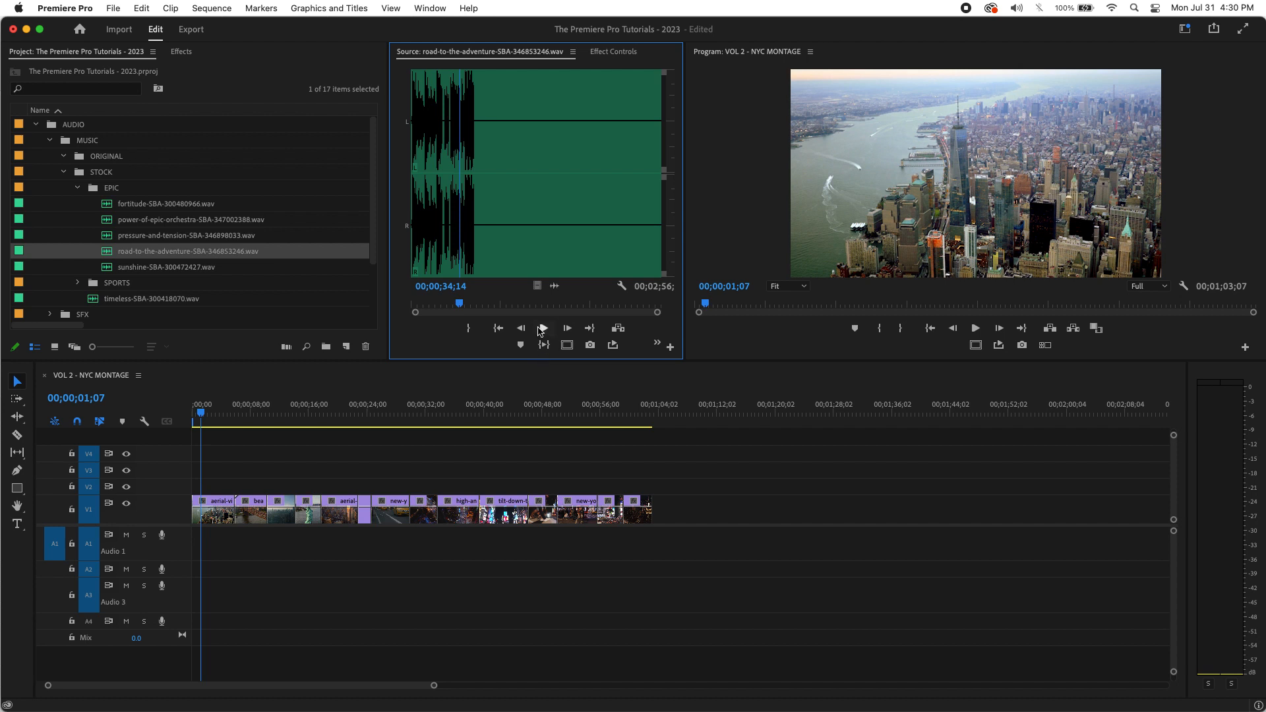
{"action": "left_click", "coordinate": [543, 329]}
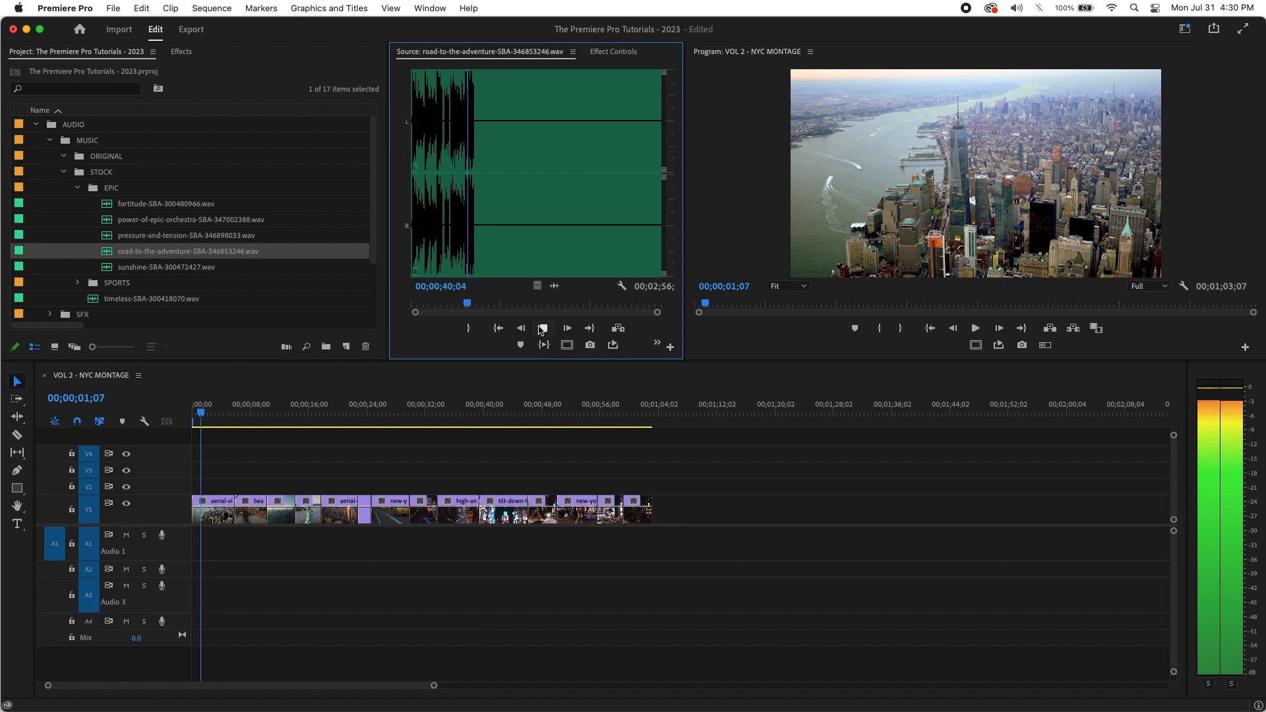
{"action": "left_click", "coordinate": [541, 329]}
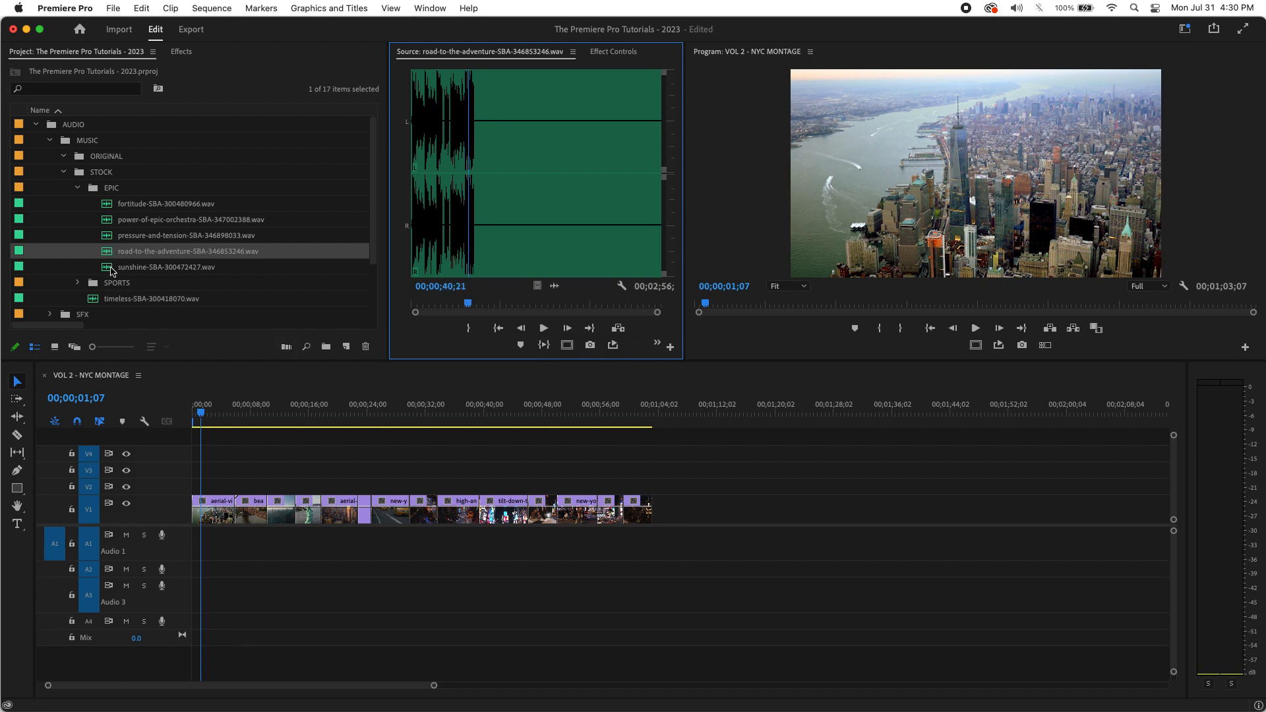
Step: Load sunshine-SBA-300472427.wav in the Source Monitor and audition roughly its first 16 seconds
{"action": "double_click", "coordinate": [111, 268]}
{"action": "left_click", "coordinate": [543, 328]}
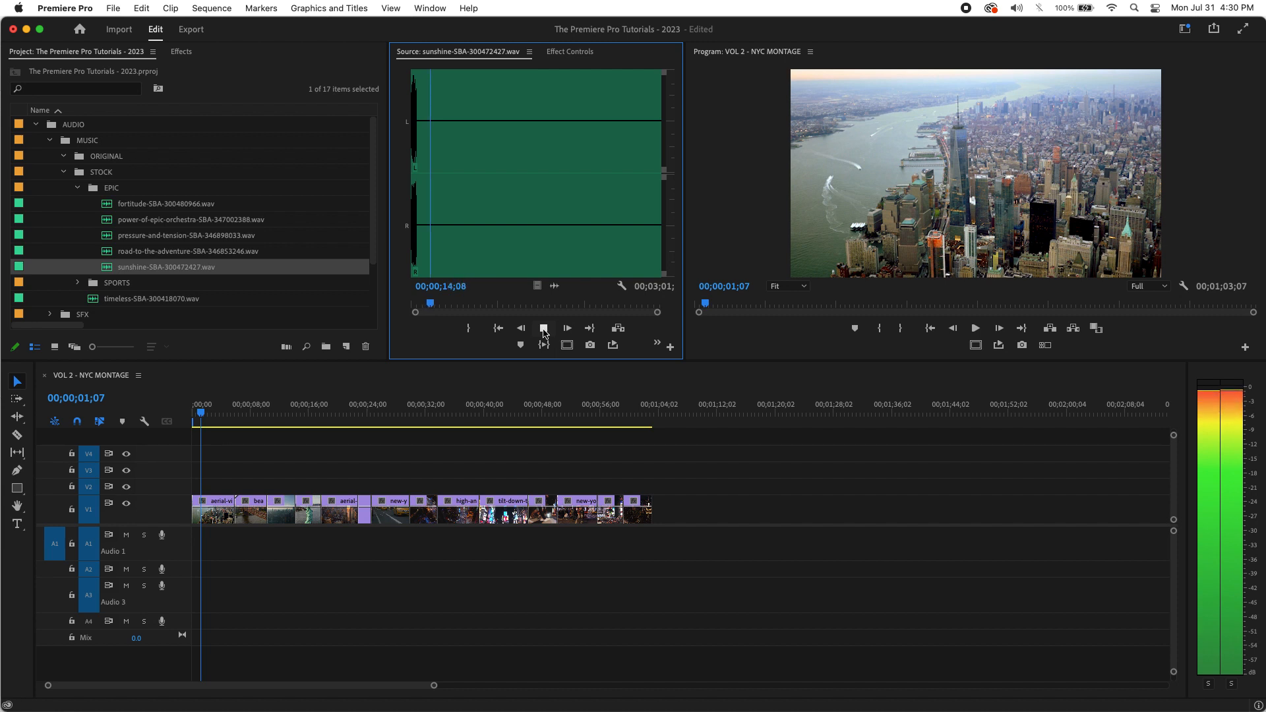
{"action": "left_click", "coordinate": [544, 329]}
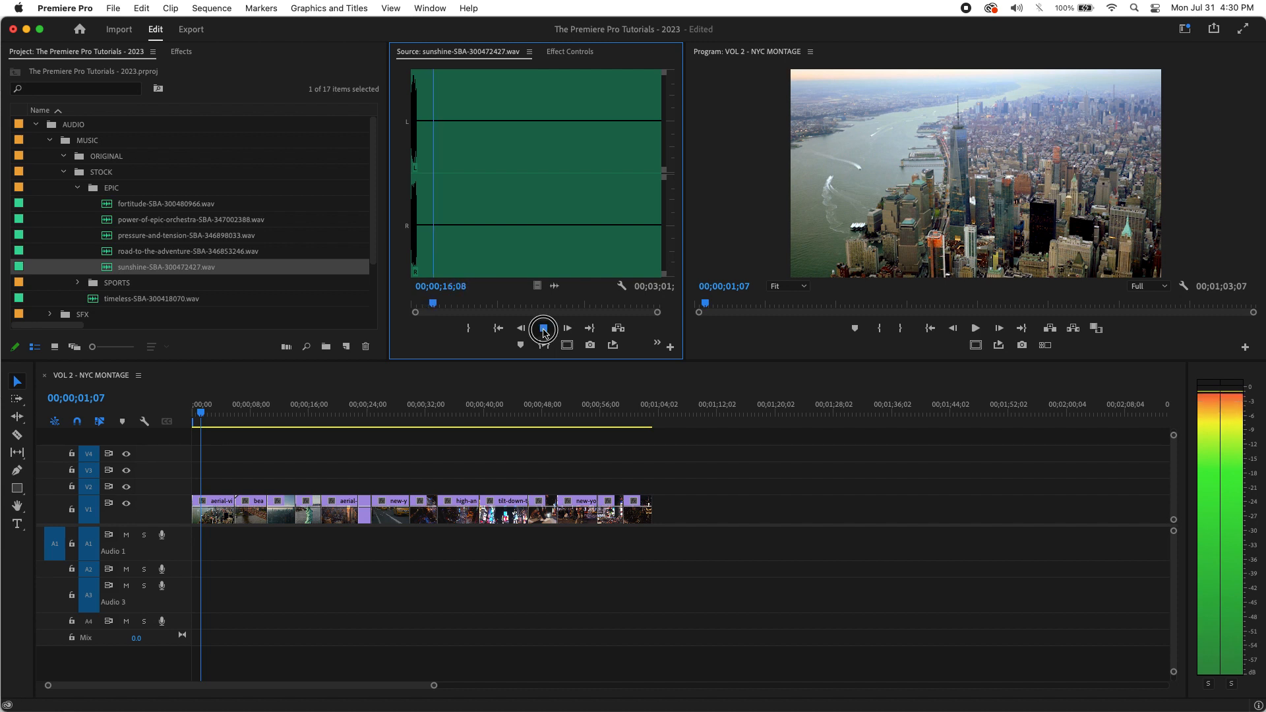
Step: Reopen fortitude-SBA-300480966.wav, and switch the Source Monitor back to sunshine-SBA-300472427.wav
{"action": "left_click", "coordinate": [129, 266]}
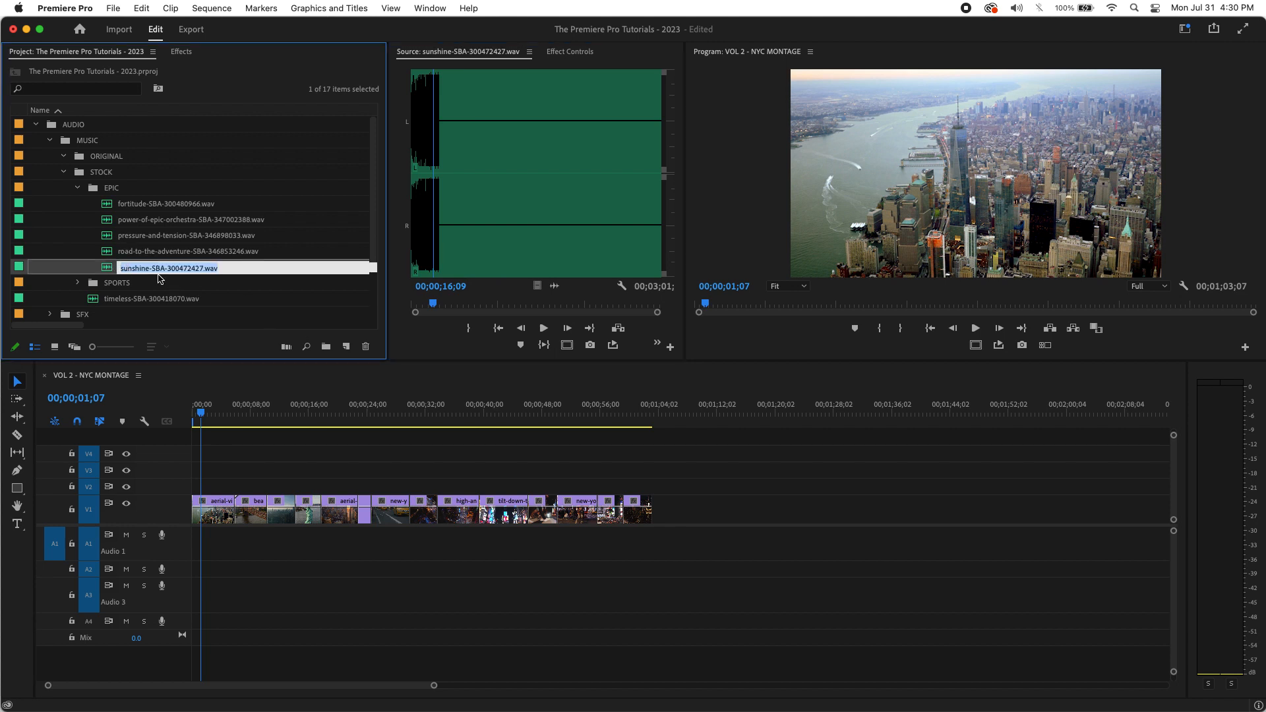
{"action": "left_click", "coordinate": [116, 270]}
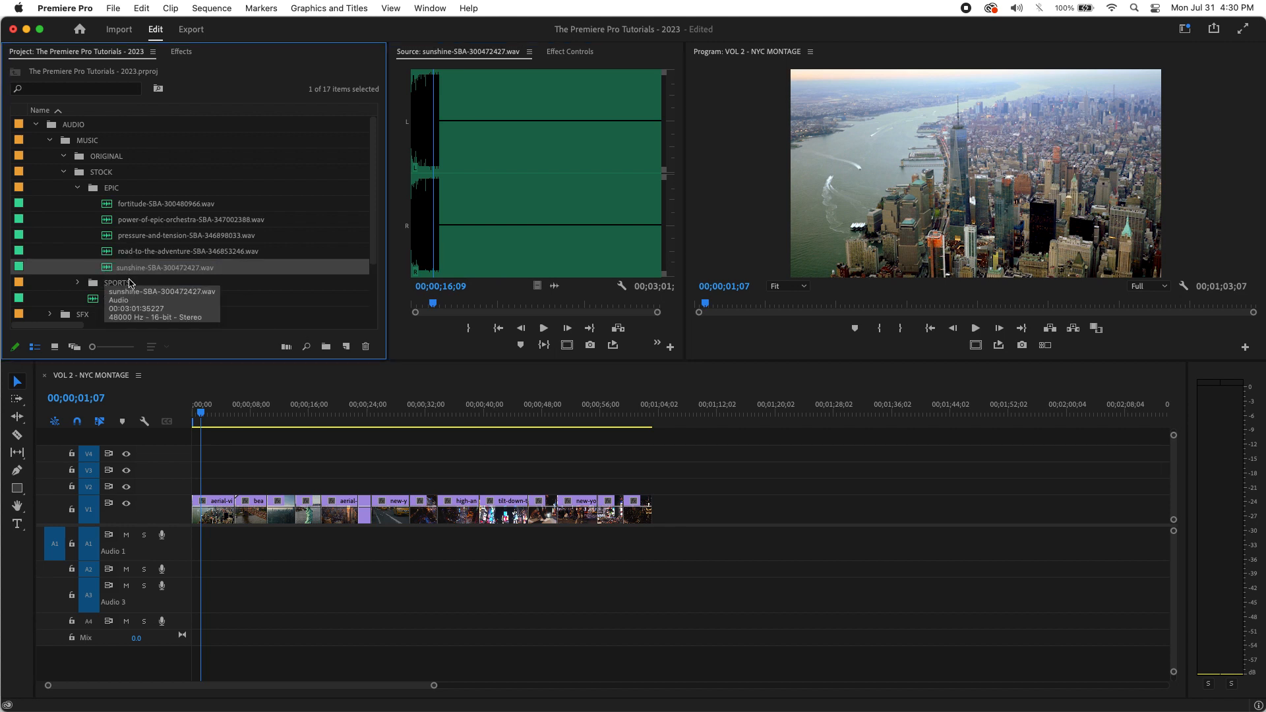
{"action": "double_click", "coordinate": [107, 204]}
{"action": "double_click", "coordinate": [105, 269]}
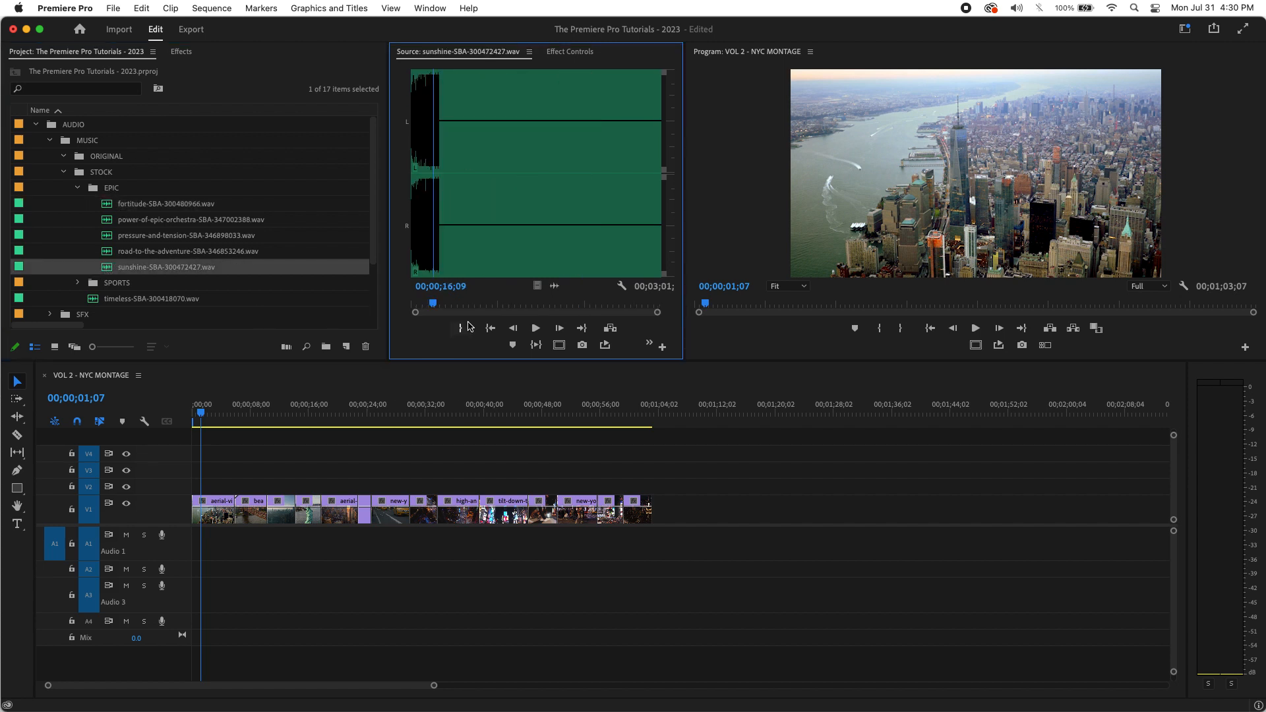
Step: Play sunshine-SBA-300472427.wav from its start in the Source Monitor, auditioning roughly the first 20 seconds
{"action": "left_click_drag", "start_coordinate": [453, 304], "coordinate": [342, 312]}
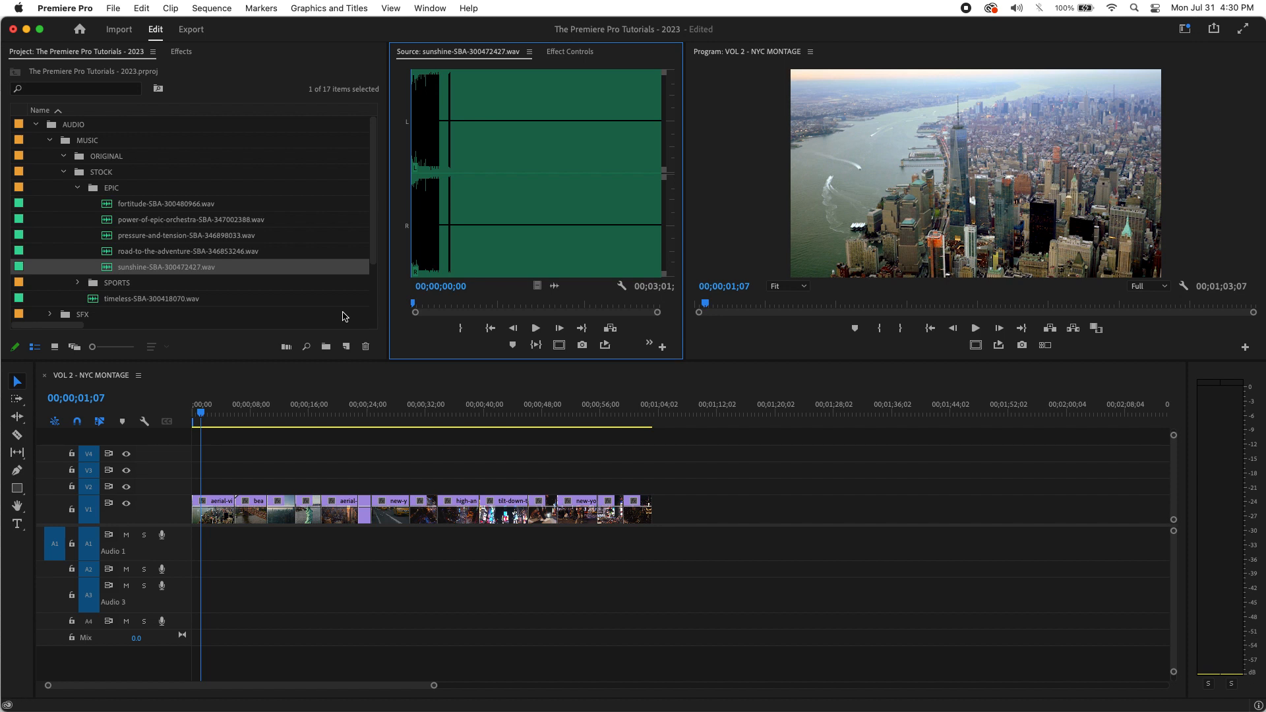
{"action": "key", "text": "space"}
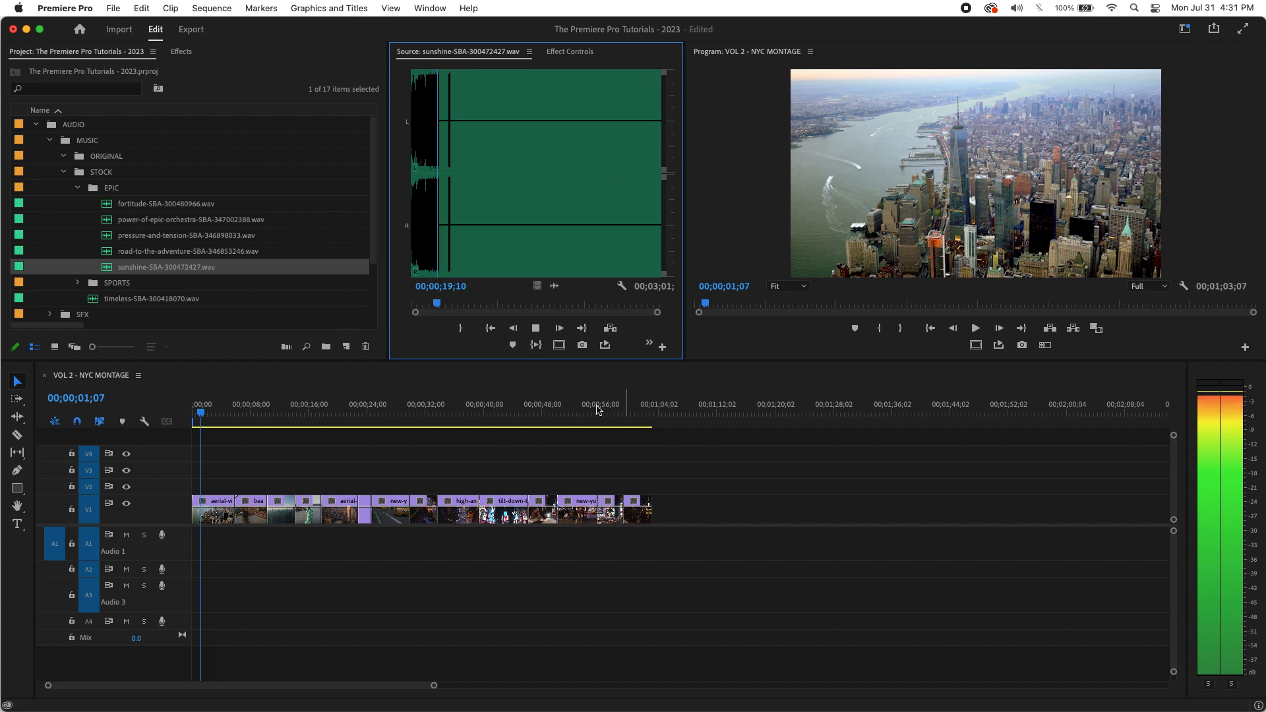
{"action": "key", "text": "space"}
Step: Mark an Out point at 00;00;41;22 on sunshine-SBA-300472427.wav in the Source Monitor
{"action": "left_click", "coordinate": [439, 303]}
{"action": "left_click_drag", "start_coordinate": [438, 302], "coordinate": [461, 310]}
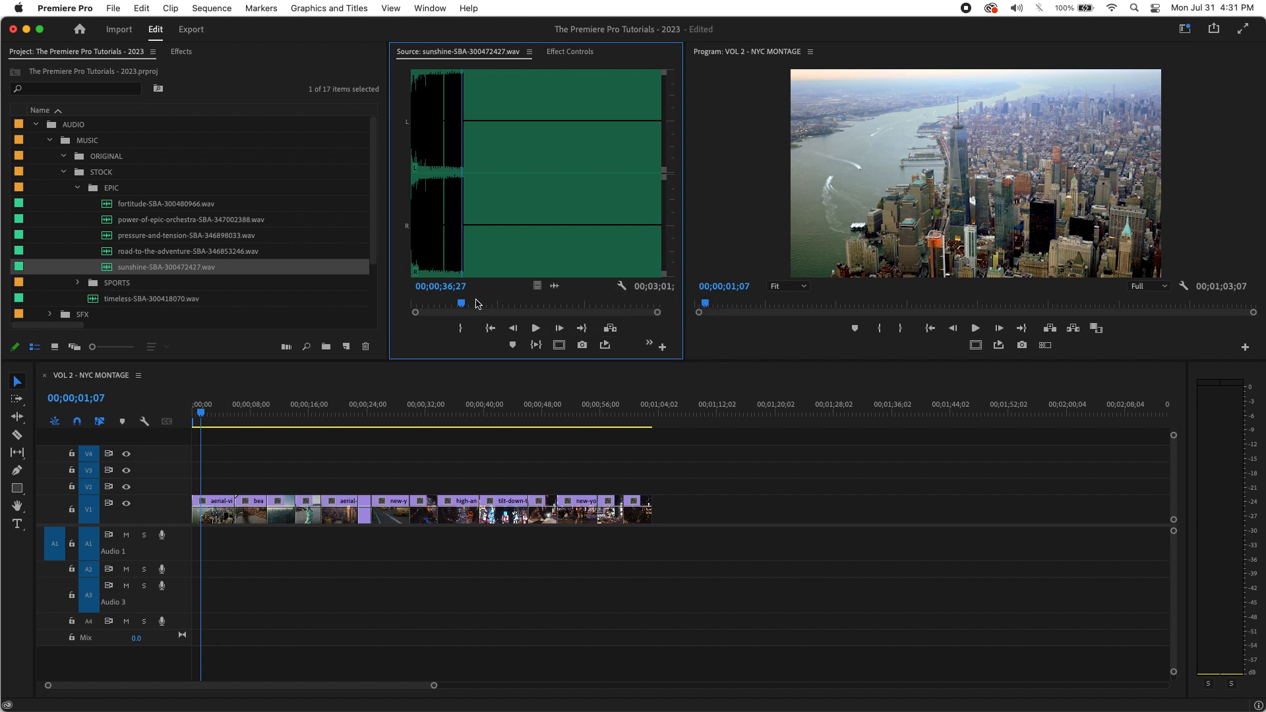
{"action": "left_click_drag", "start_coordinate": [462, 303], "coordinate": [467, 303]}
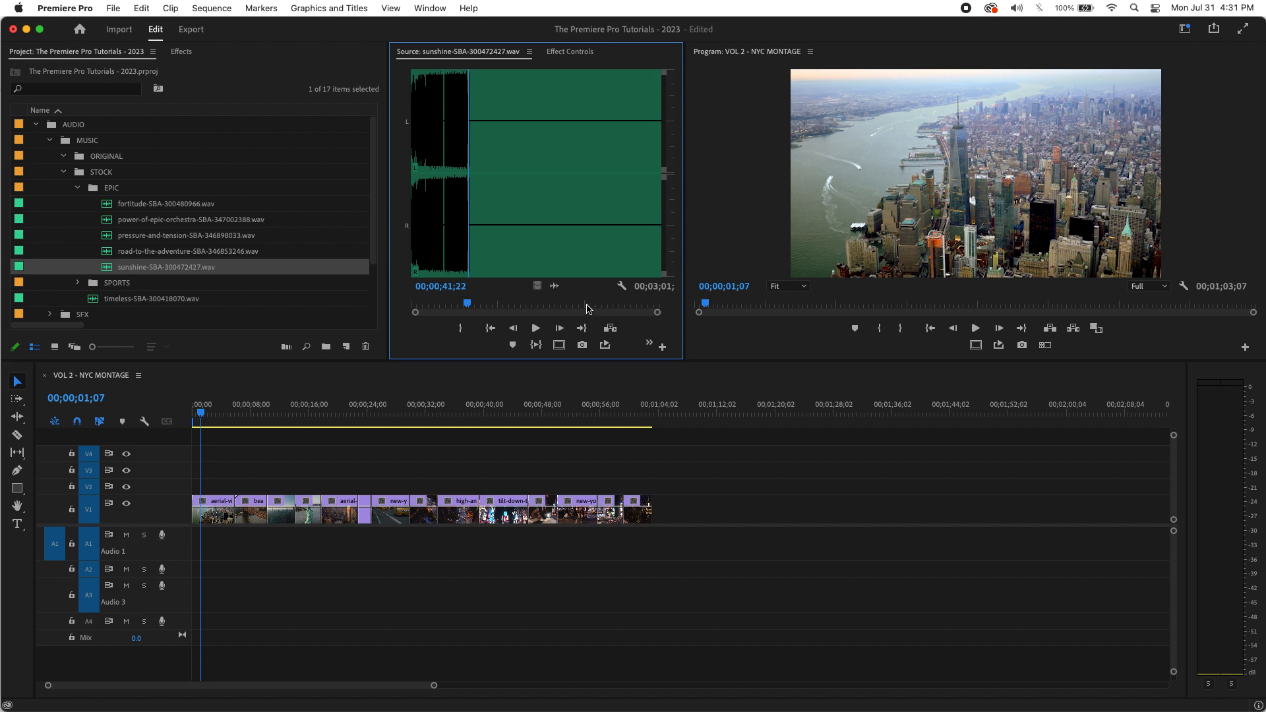
{"action": "key", "text": "o"}
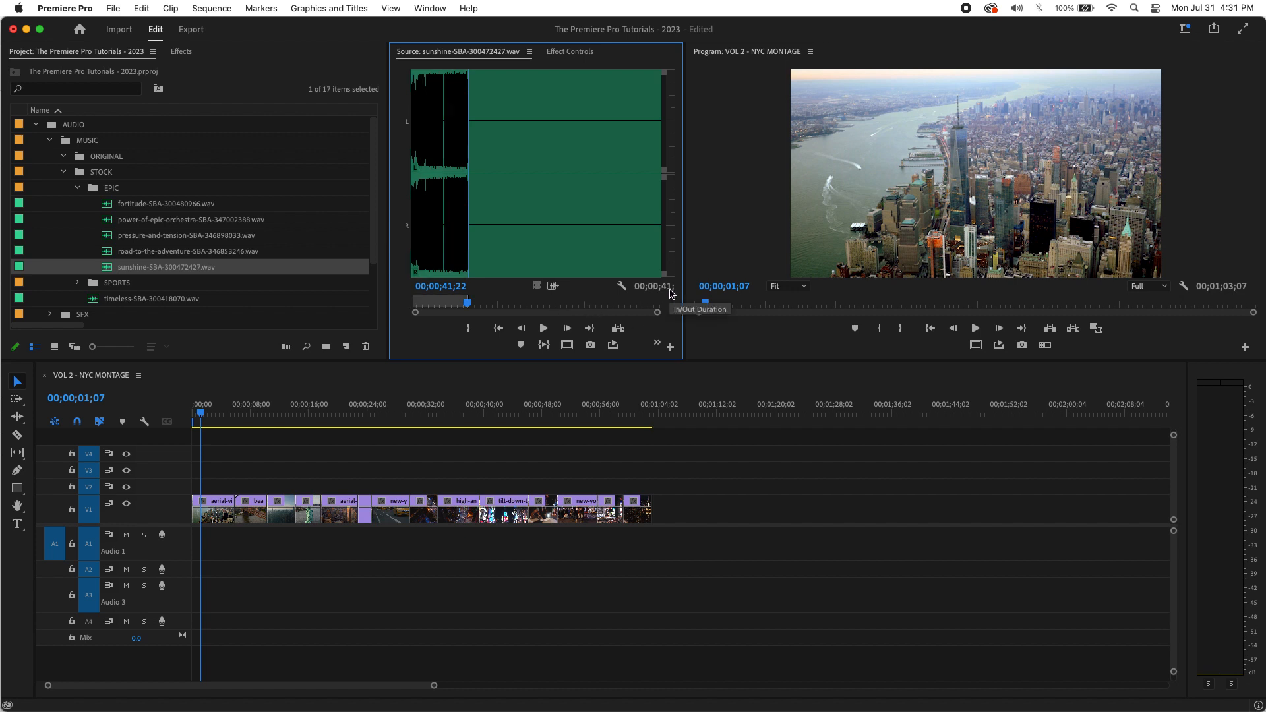
Step: Check the total duration of the VOL 2 - NYC MONTAGE sequence and scrub through its closing section to the end
{"action": "left_click", "coordinate": [666, 414]}
{"action": "key", "text": "End"}
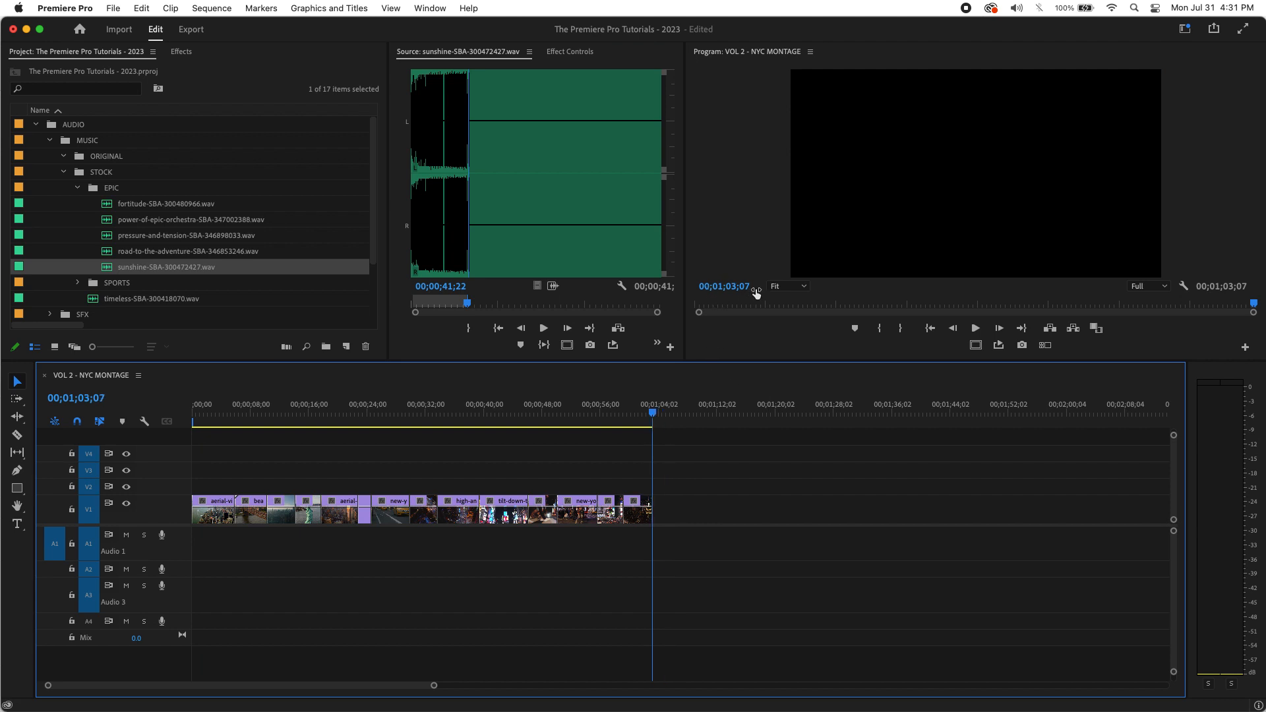
{"action": "left_click_drag", "start_coordinate": [756, 292], "coordinate": [730, 295]}
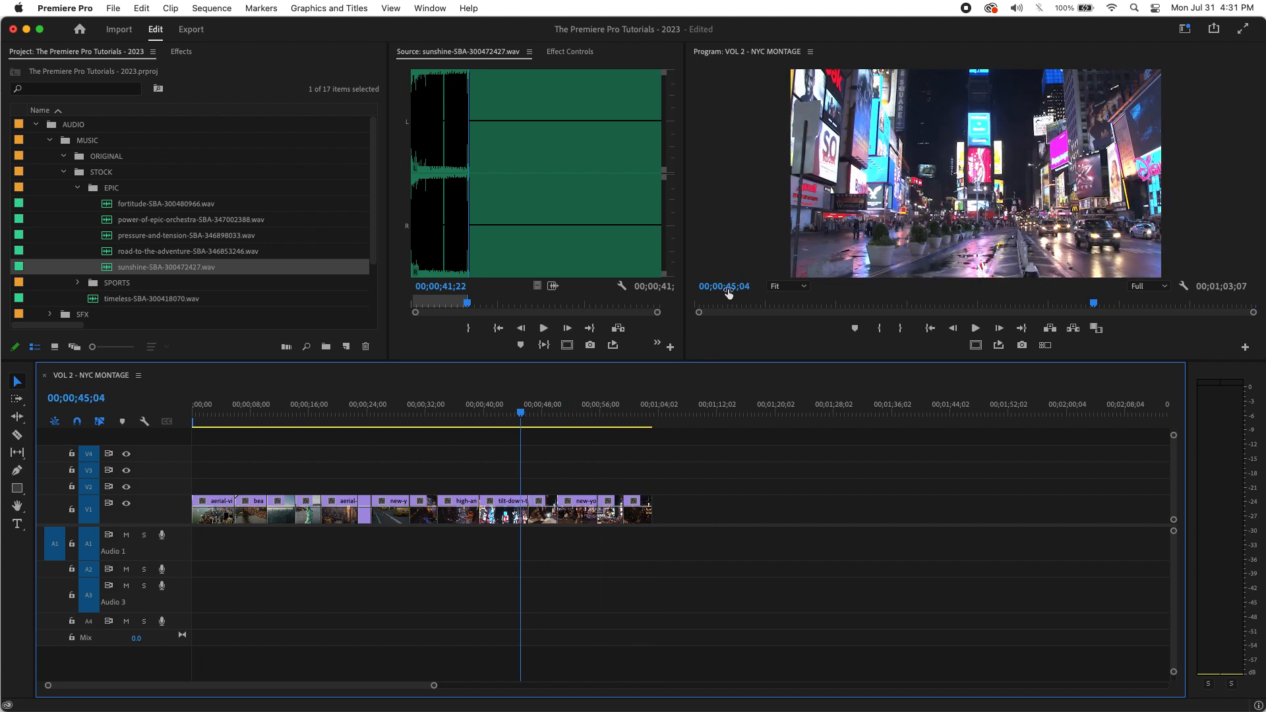
{"action": "left_click_drag", "start_coordinate": [521, 413], "coordinate": [641, 441]}
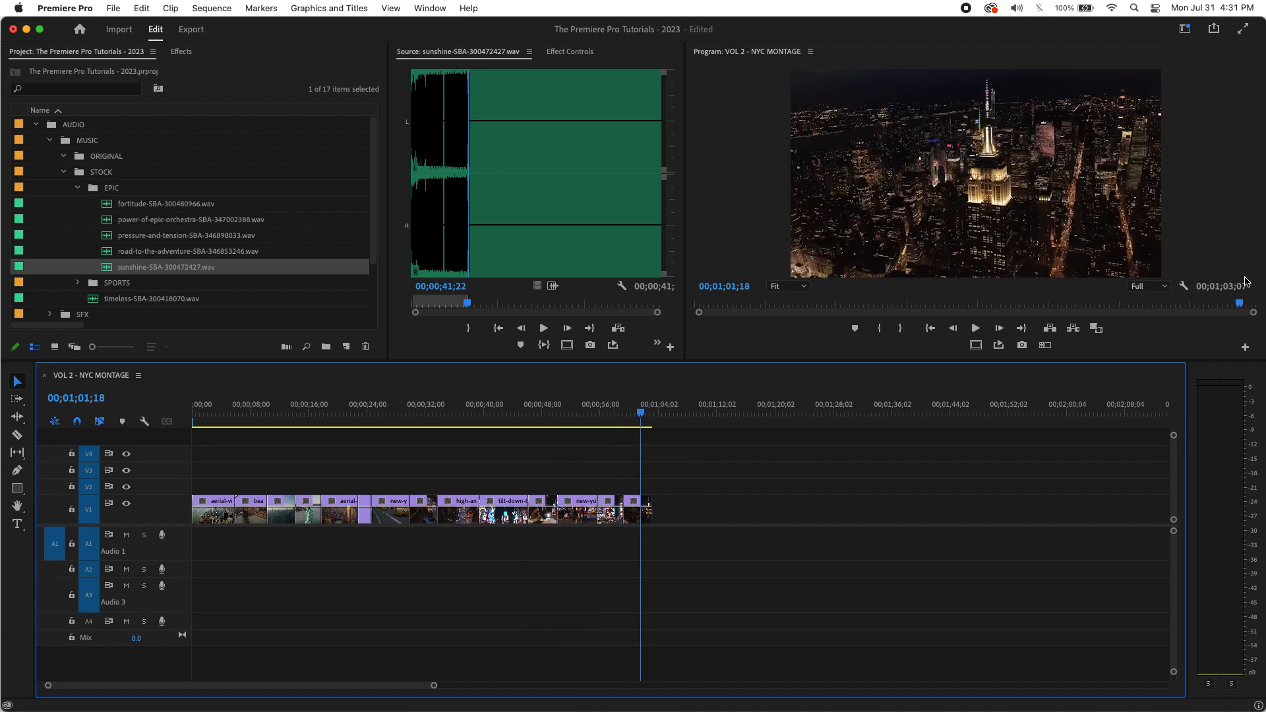
{"action": "left_click", "coordinate": [657, 414]}
{"action": "left_click_drag", "start_coordinate": [658, 414], "coordinate": [645, 453]}
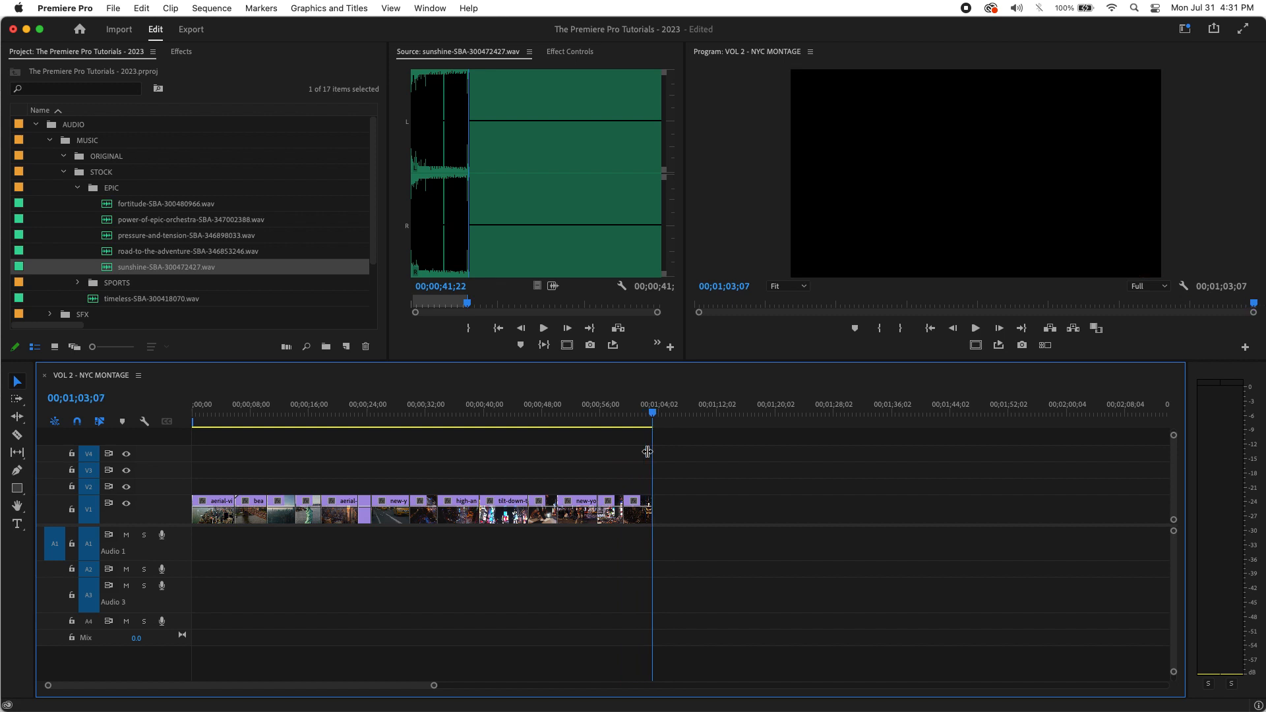
Step: Mark the track's Out point at 00;01;03;05 and place its audio on A1 at the start of the sequence
{"action": "left_click_drag", "start_coordinate": [467, 304], "coordinate": [496, 306]}
{"action": "key", "text": "o"}
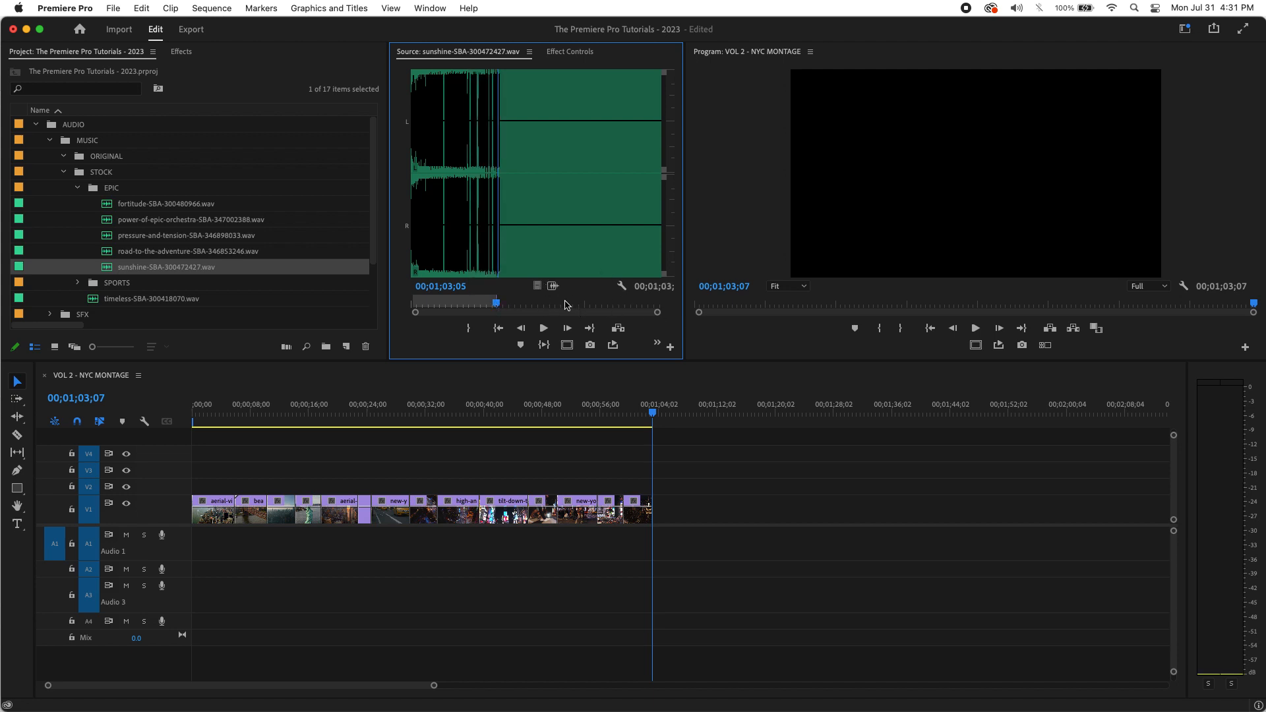
{"action": "left_click_drag", "start_coordinate": [552, 286], "coordinate": [192, 536]}
Step: Play the sequence from about 00;00;08;04 with the music clip selected and check its peaks on the audio meters
{"action": "left_click_drag", "start_coordinate": [274, 418], "coordinate": [227, 424]}
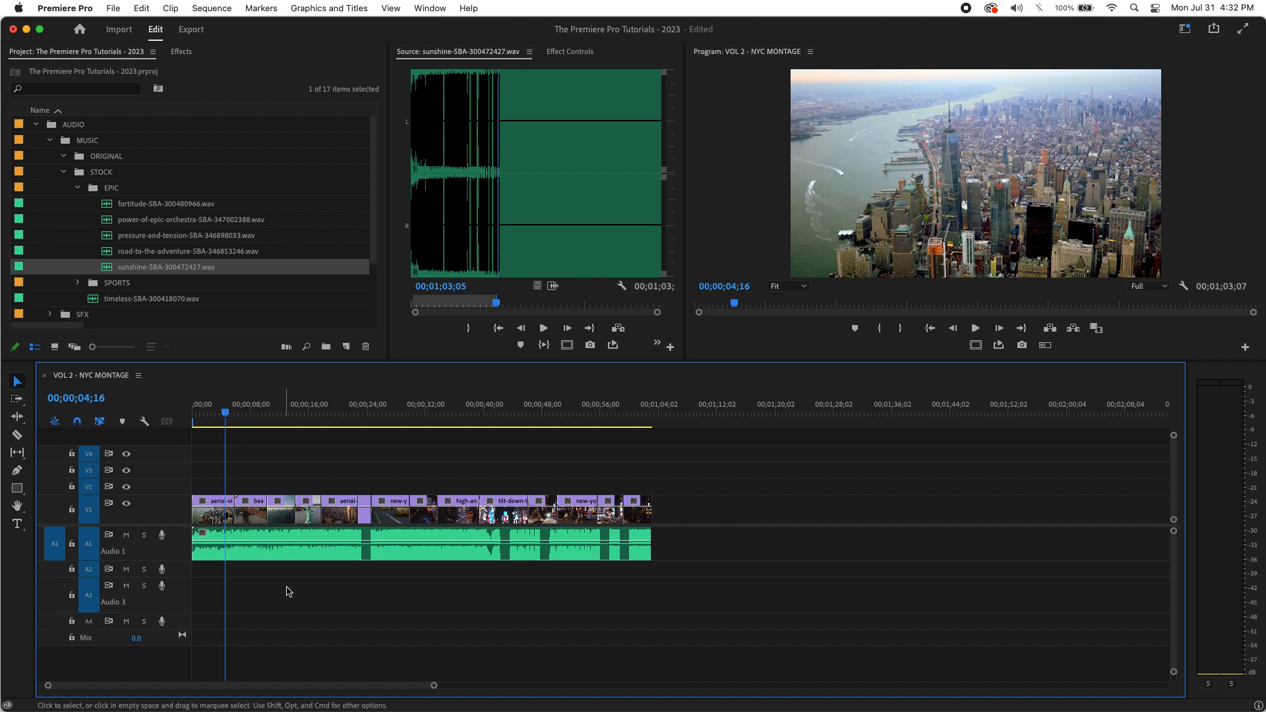
{"action": "left_click", "coordinate": [292, 556]}
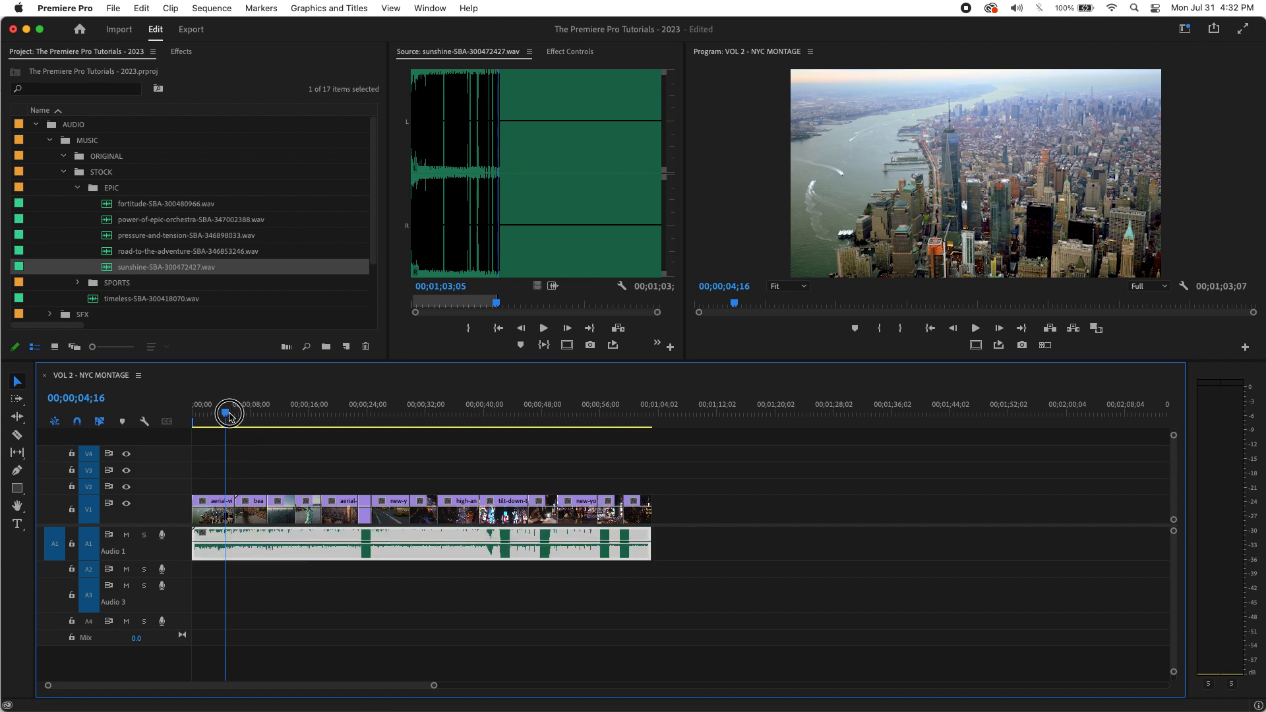
{"action": "left_click_drag", "start_coordinate": [225, 414], "coordinate": [247, 414]}
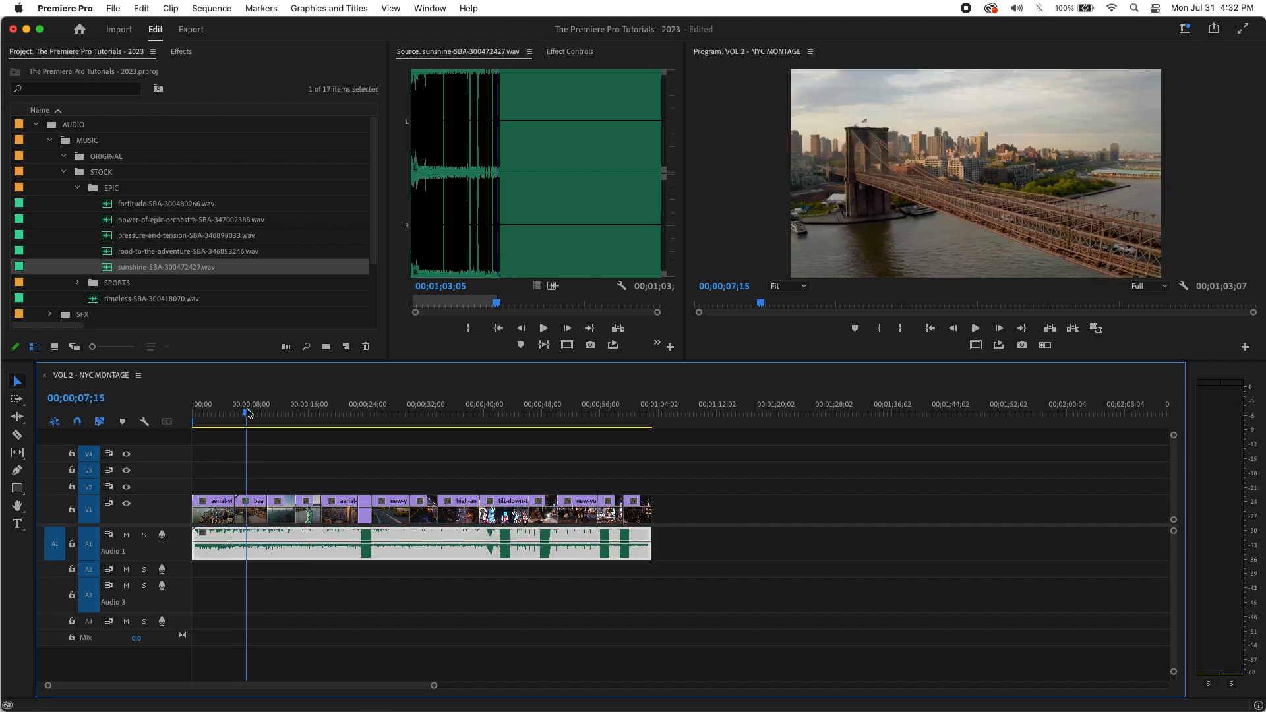
{"action": "left_click_drag", "start_coordinate": [248, 414], "coordinate": [250, 413]}
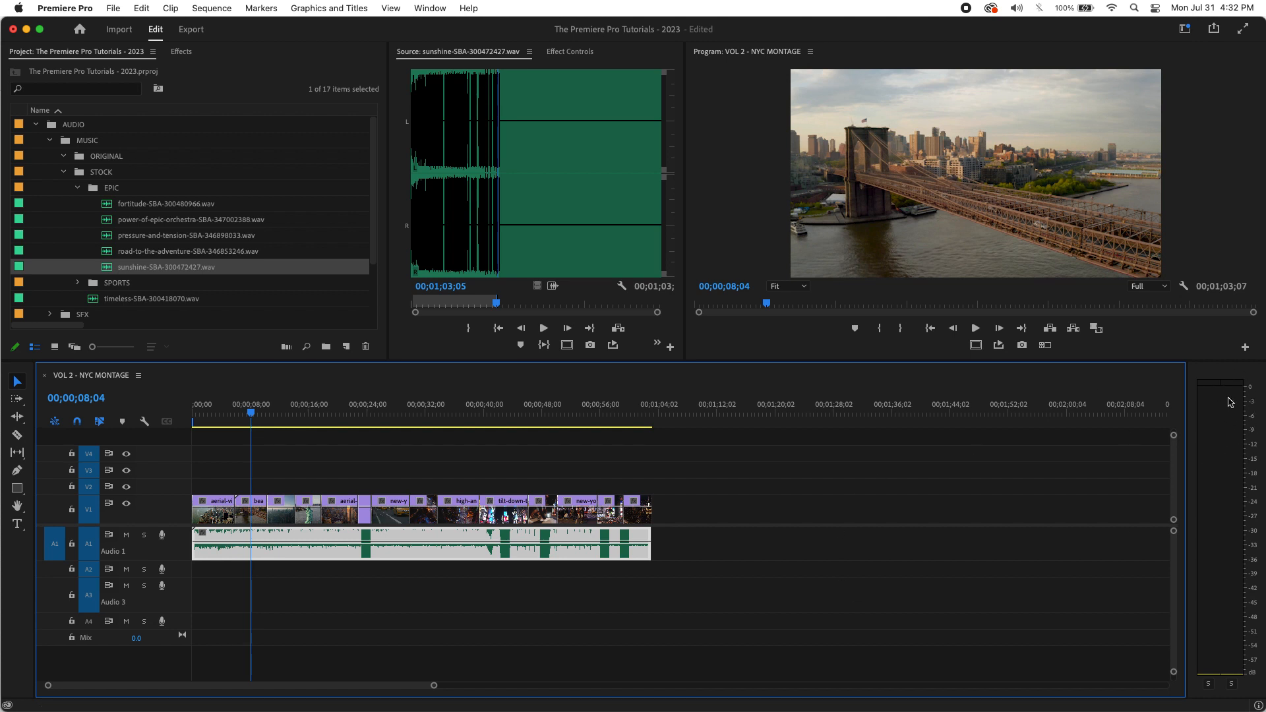
{"action": "key", "text": "space"}
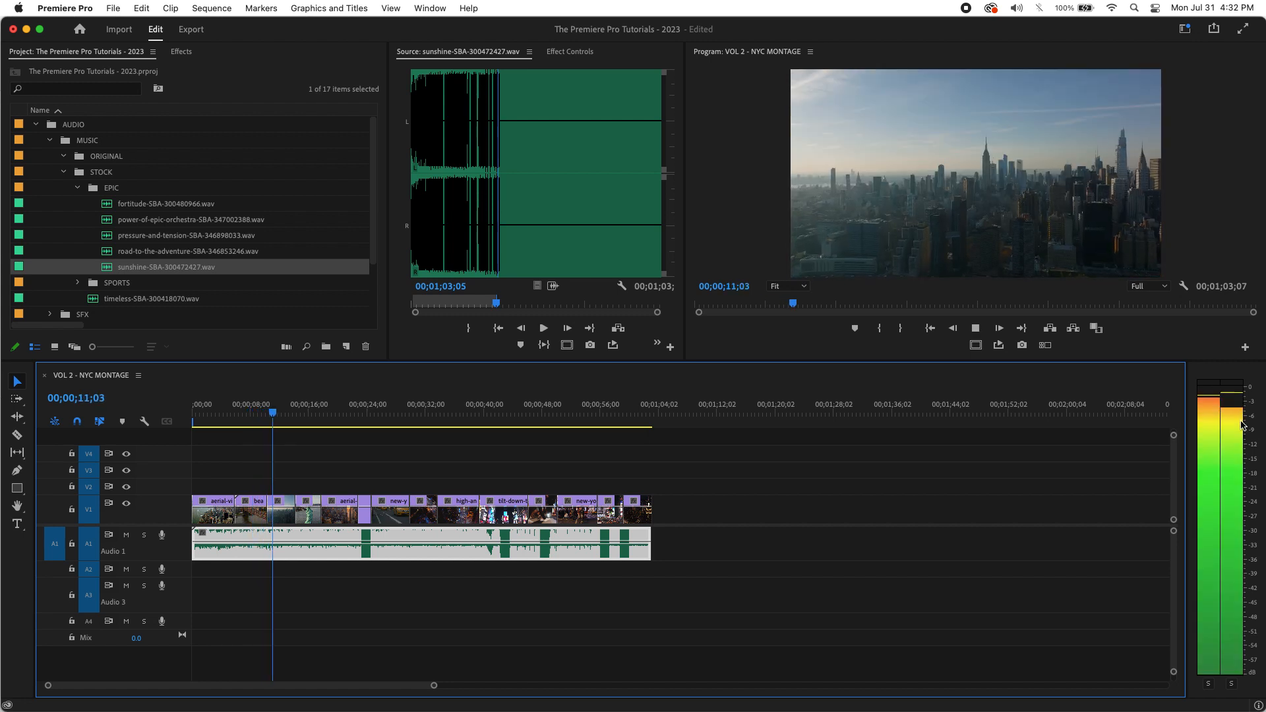
{"action": "key", "text": "space"}
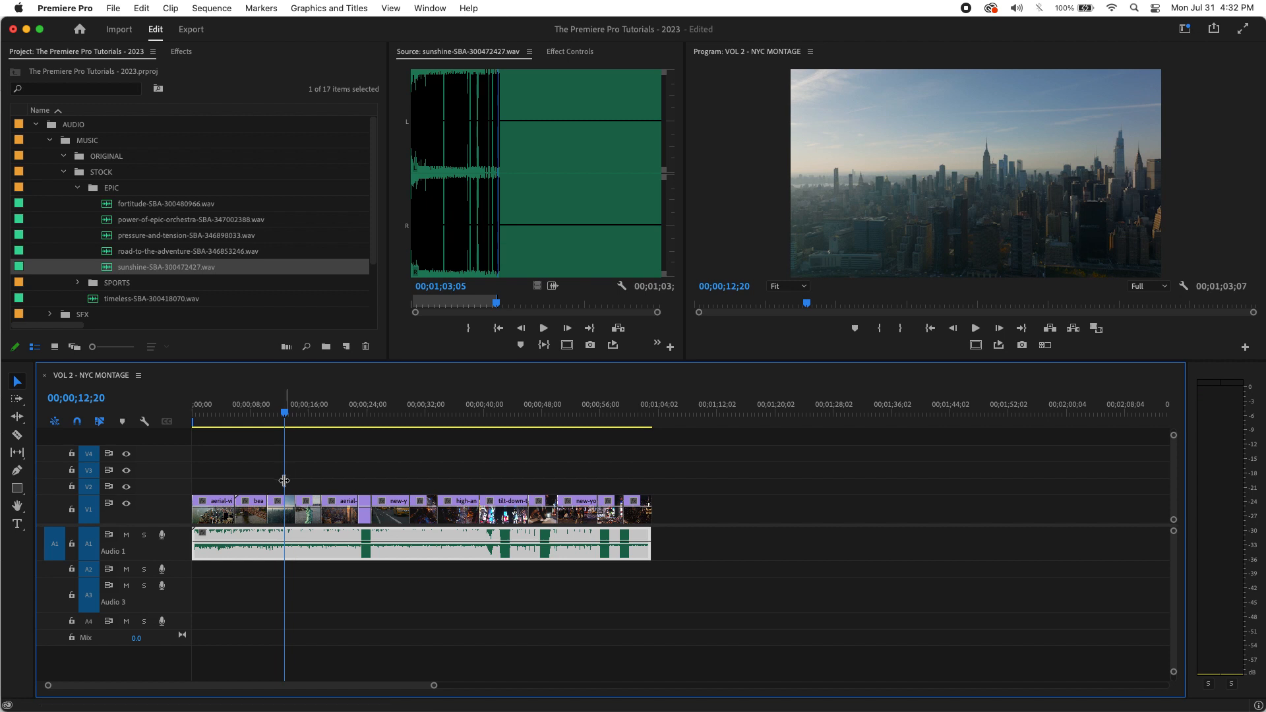
Step: Try lowering the music clip's volume line on A1 by about 5 dB and check the level from 00;00;06;07
{"action": "left_click_drag", "start_coordinate": [315, 423], "coordinate": [237, 421]}
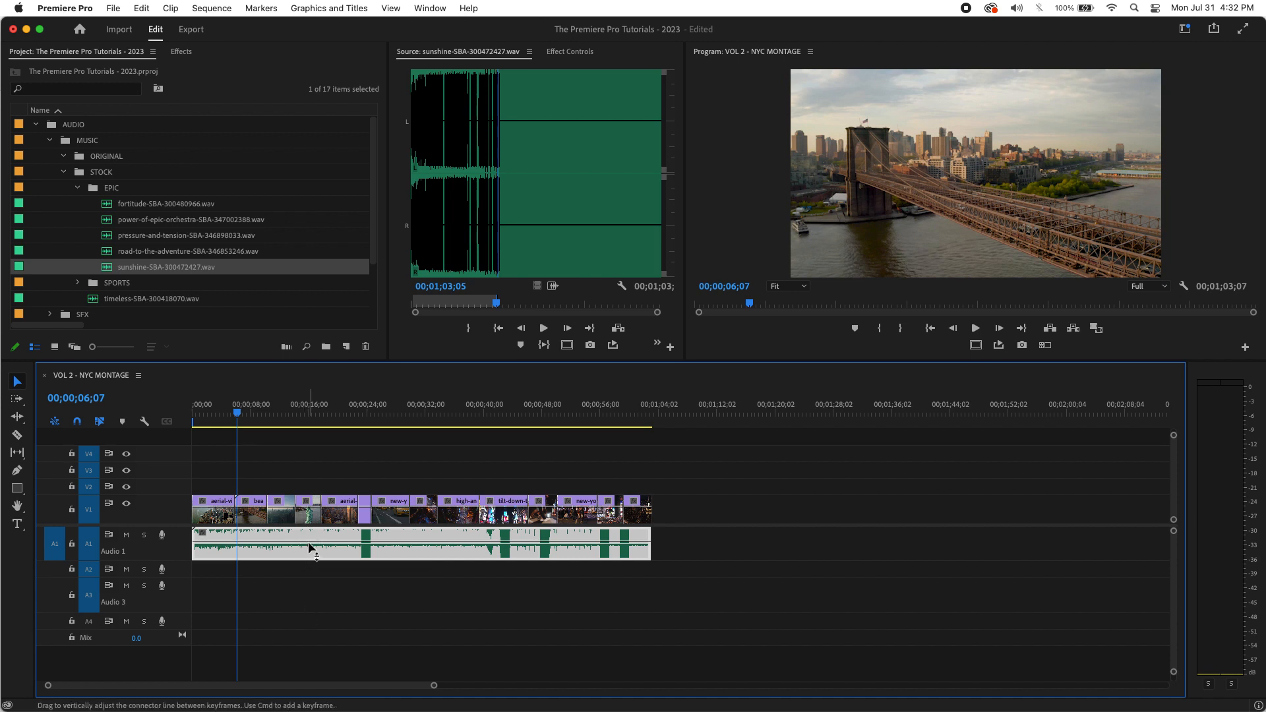
{"action": "mouse_move", "coordinate": [308, 542]}
{"action": "left_click_drag", "start_coordinate": [309, 547], "coordinate": [326, 545]}
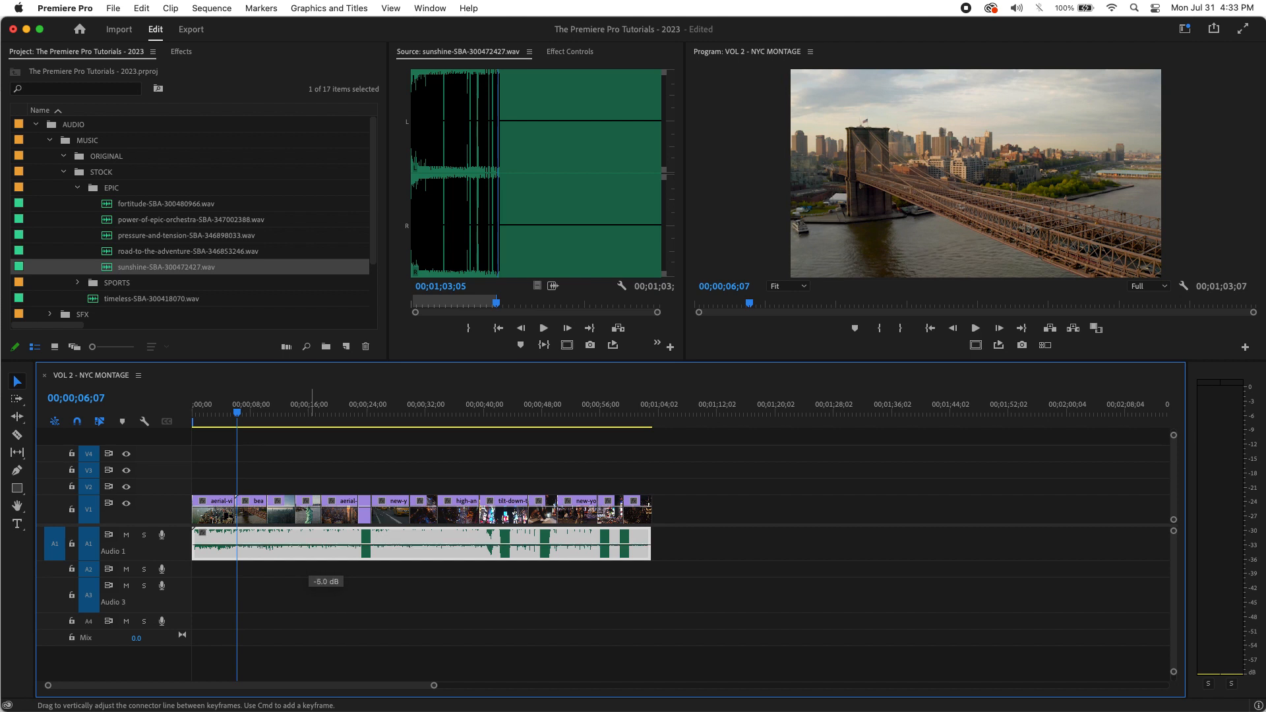
{"action": "left_click_drag", "start_coordinate": [308, 545], "coordinate": [308, 544]}
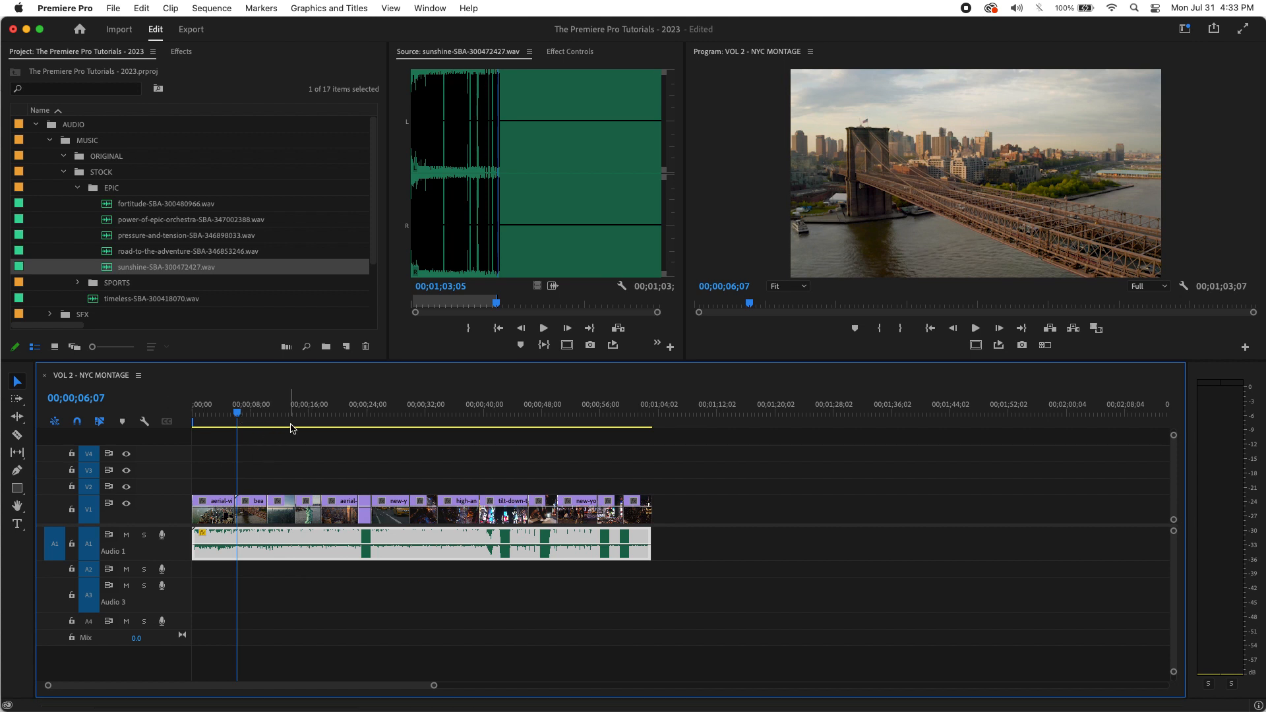
{"action": "key", "text": "space"}
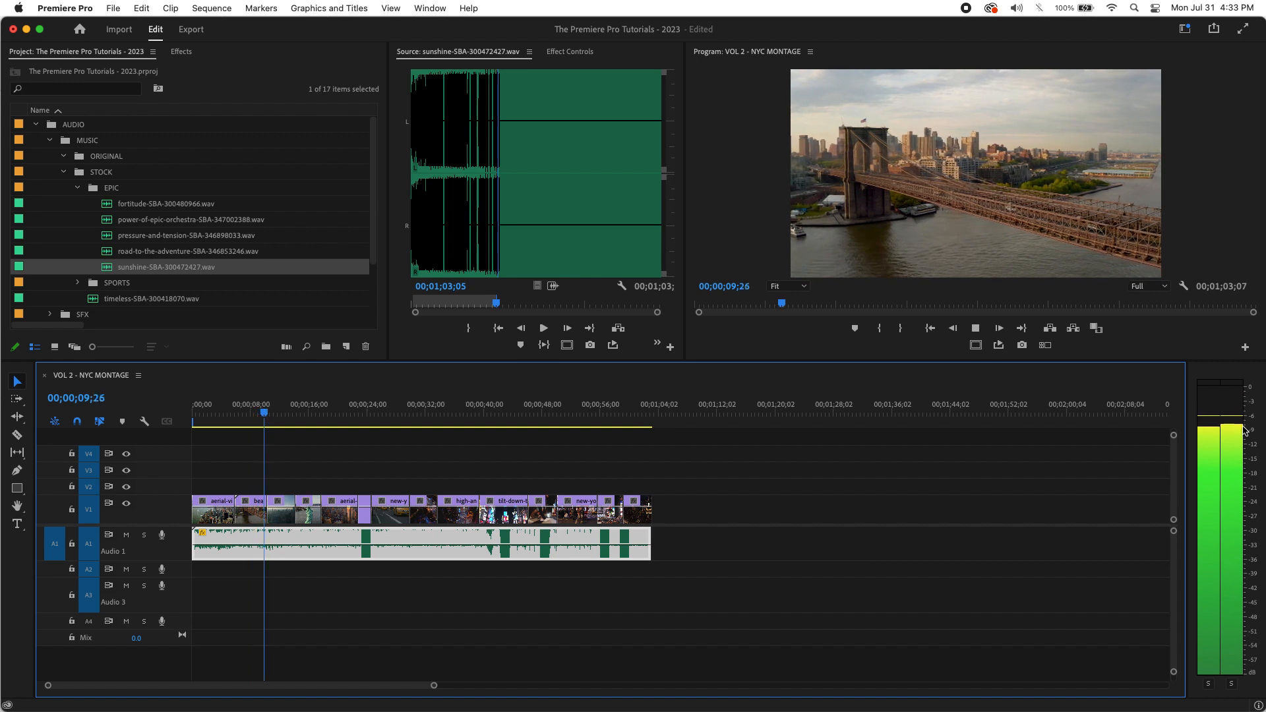
{"action": "key", "text": "space"}
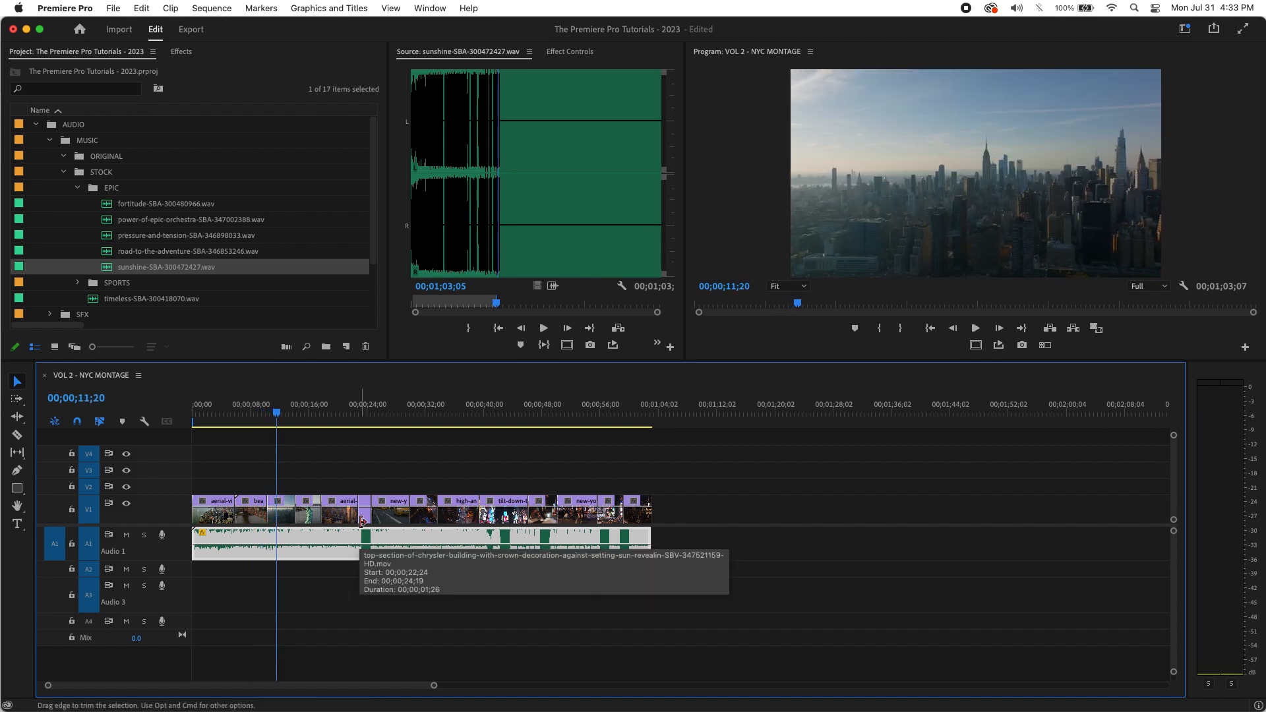
{"action": "key", "text": "super+z"}
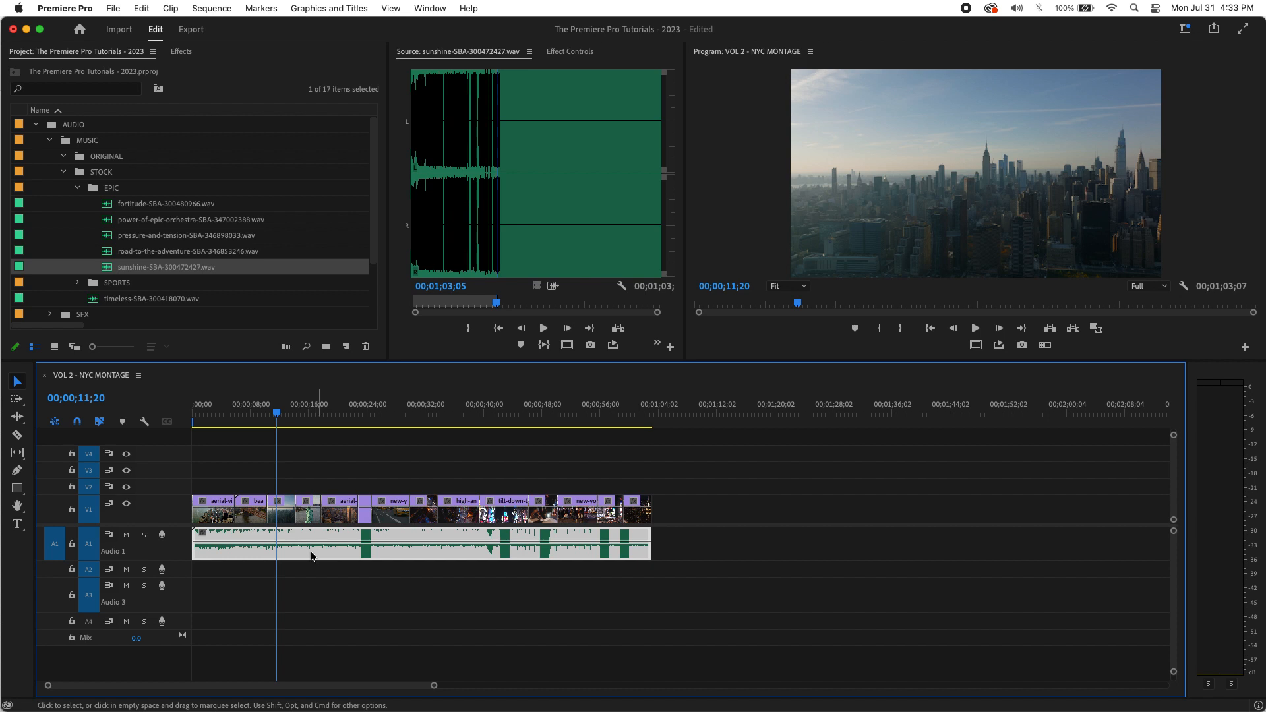
Step: Try adjusting the music clip's audio gain by -6 dB and inspect its waveform on A1
{"action": "right_click", "coordinate": [258, 538]}
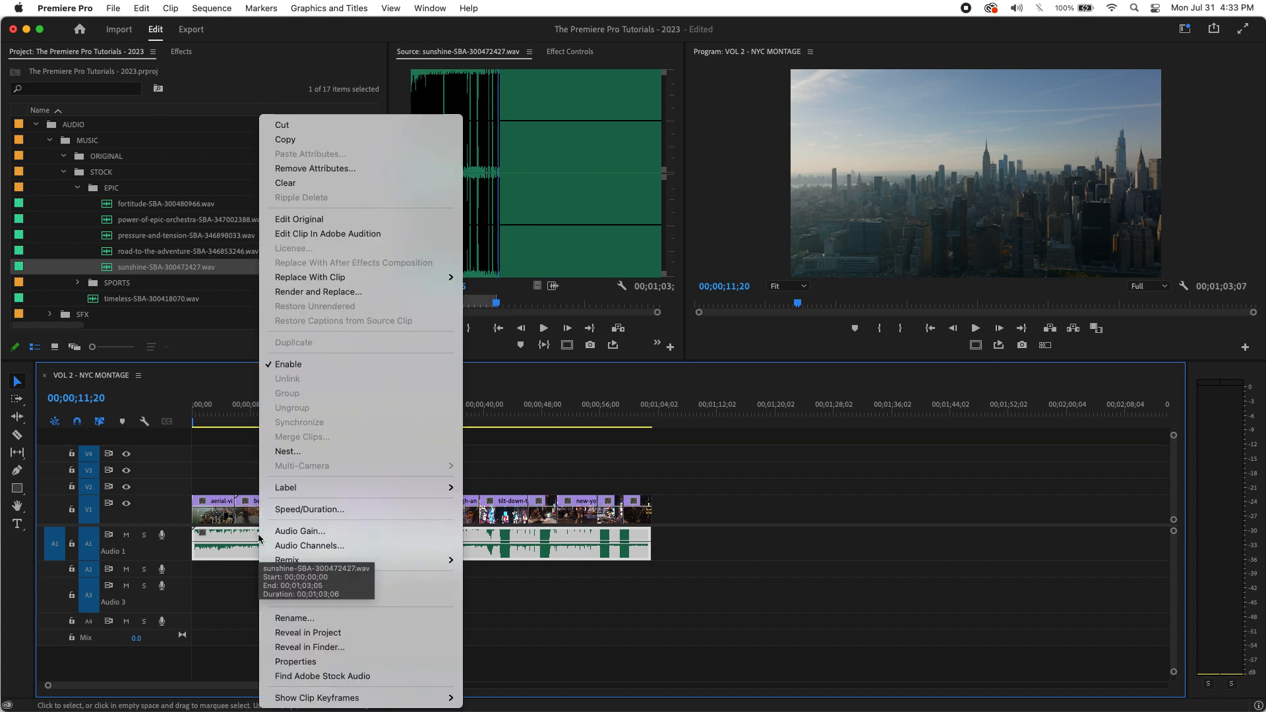
{"action": "left_click", "coordinate": [354, 533]}
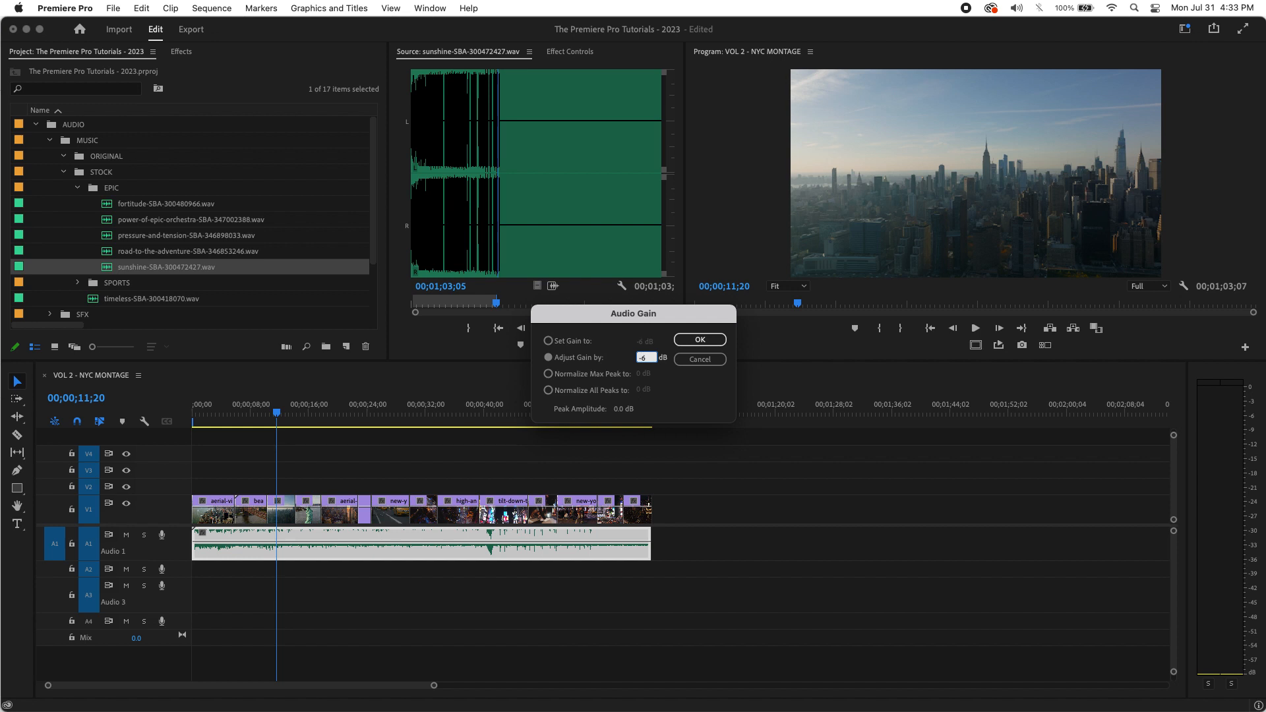
{"action": "key", "text": "Return"}
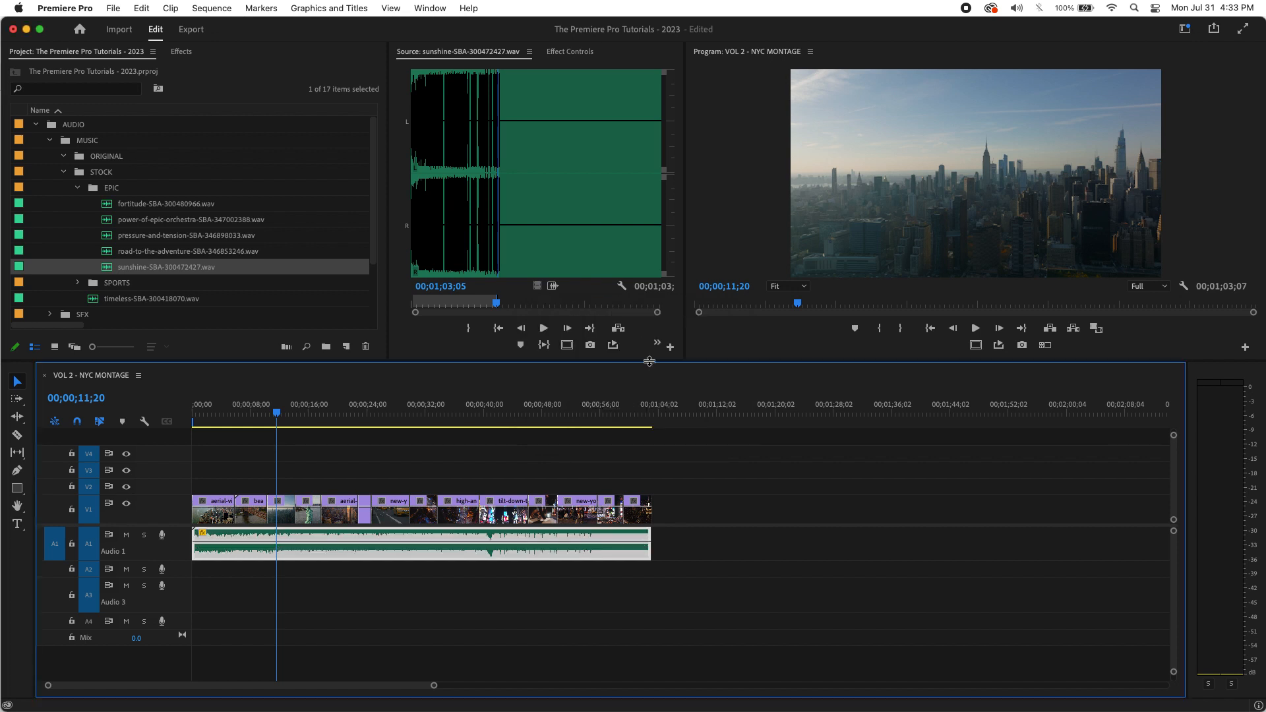
{"action": "left_click", "coordinate": [276, 408]}
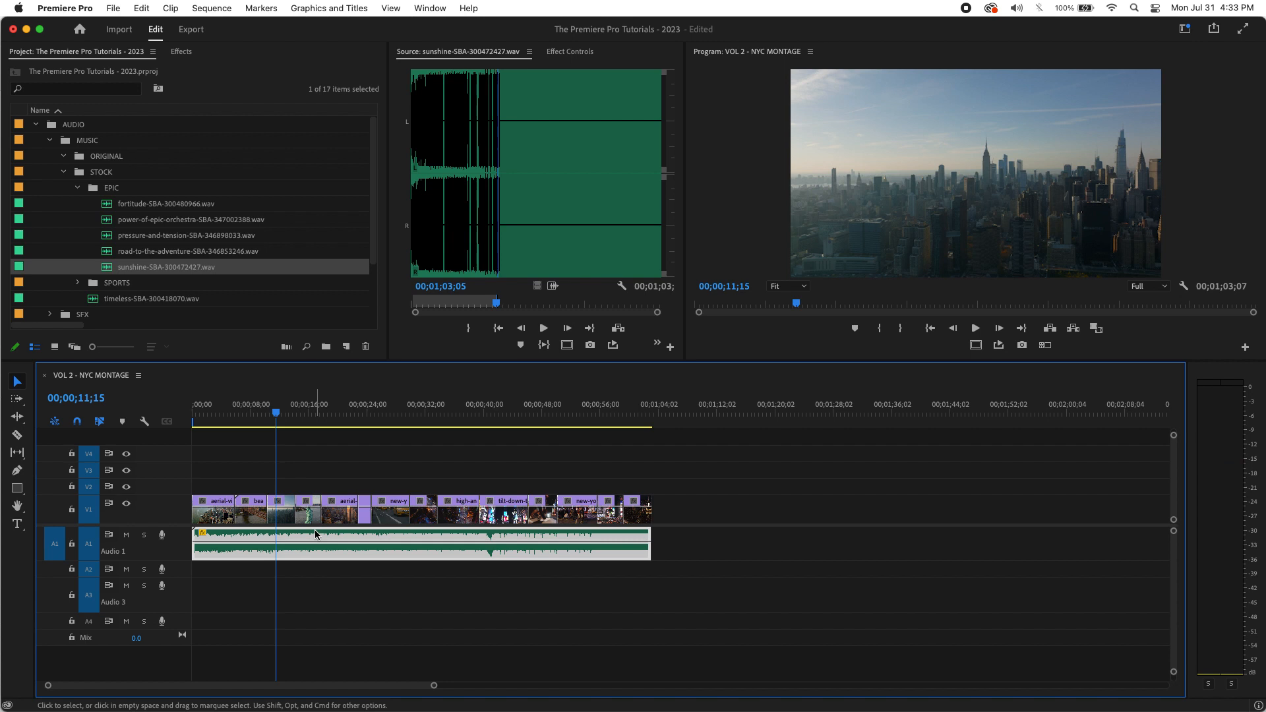
{"action": "mouse_move", "coordinate": [315, 529]}
{"action": "left_click_drag", "start_coordinate": [275, 412], "coordinate": [288, 415]}
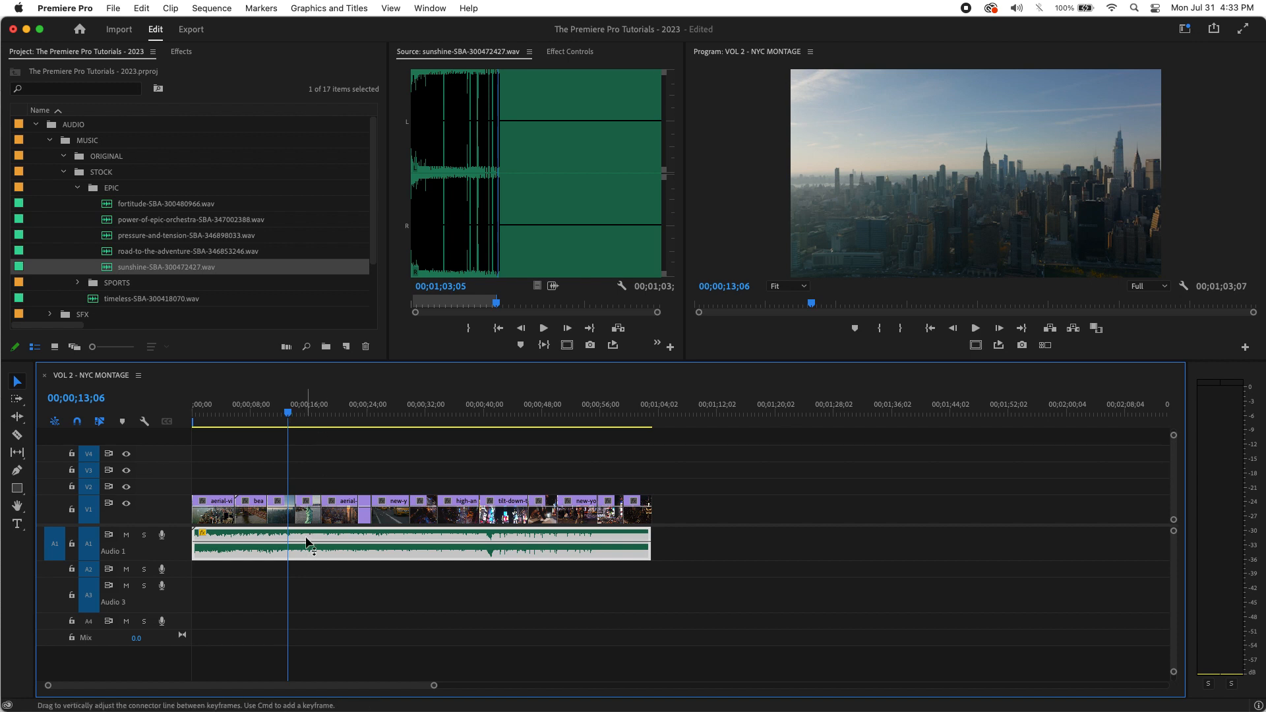
{"action": "mouse_move", "coordinate": [308, 541]}
{"action": "key", "text": "super+z"}
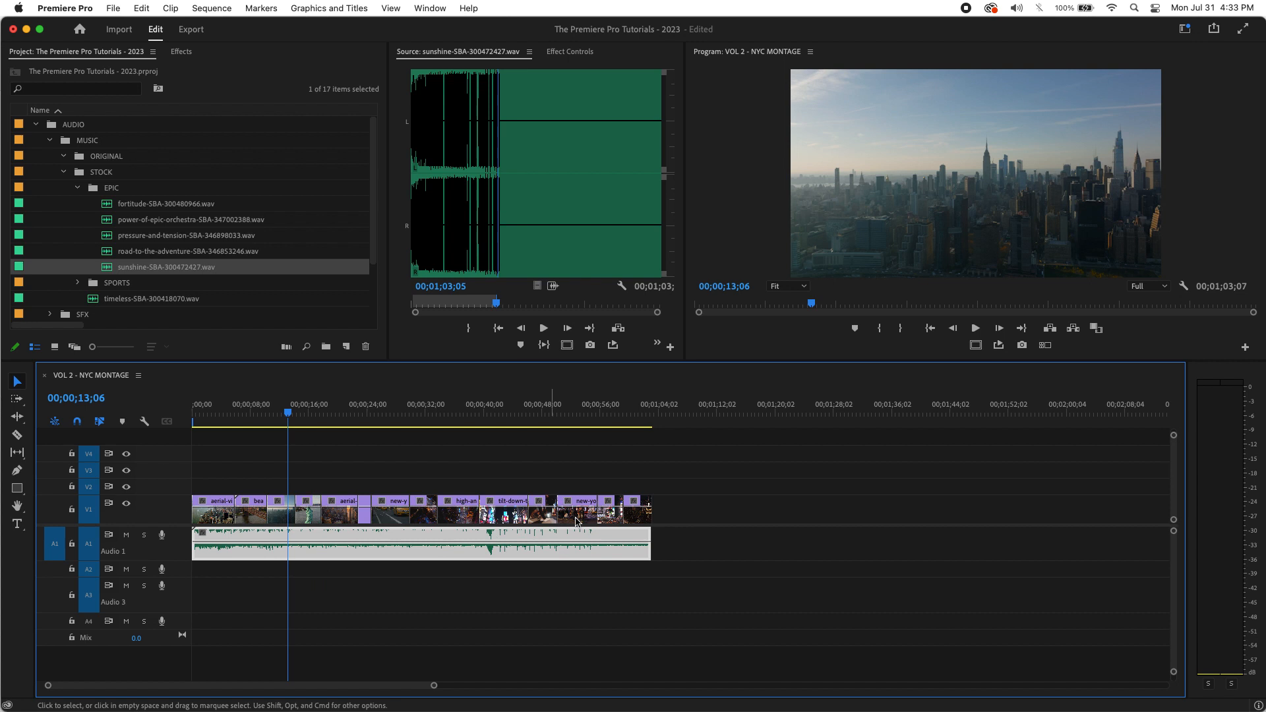
Step: Reduce the audio gain of the sunshine-SBA-300472427.wav clip on A1 by 6 dB
{"action": "left_click", "coordinate": [749, 480]}
{"action": "left_click_drag", "start_coordinate": [335, 417], "coordinate": [303, 415]}
{"action": "left_click", "coordinate": [322, 537]}
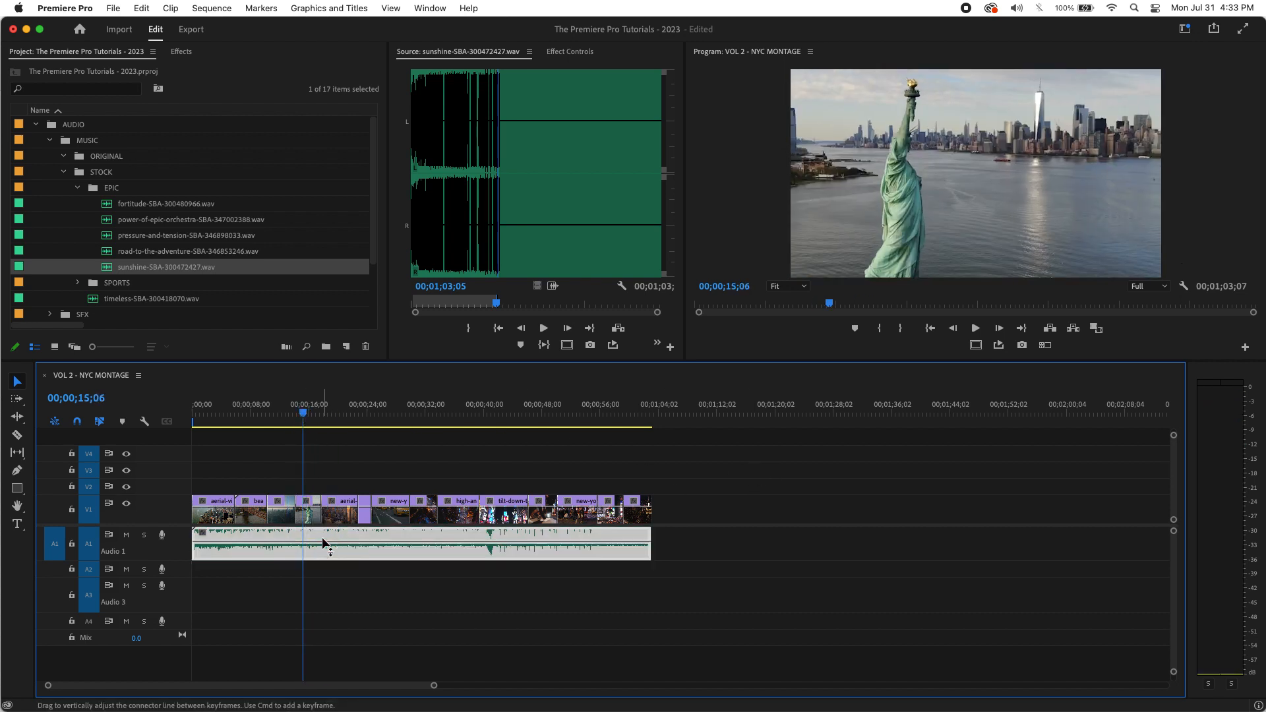
{"action": "key", "text": "g"}
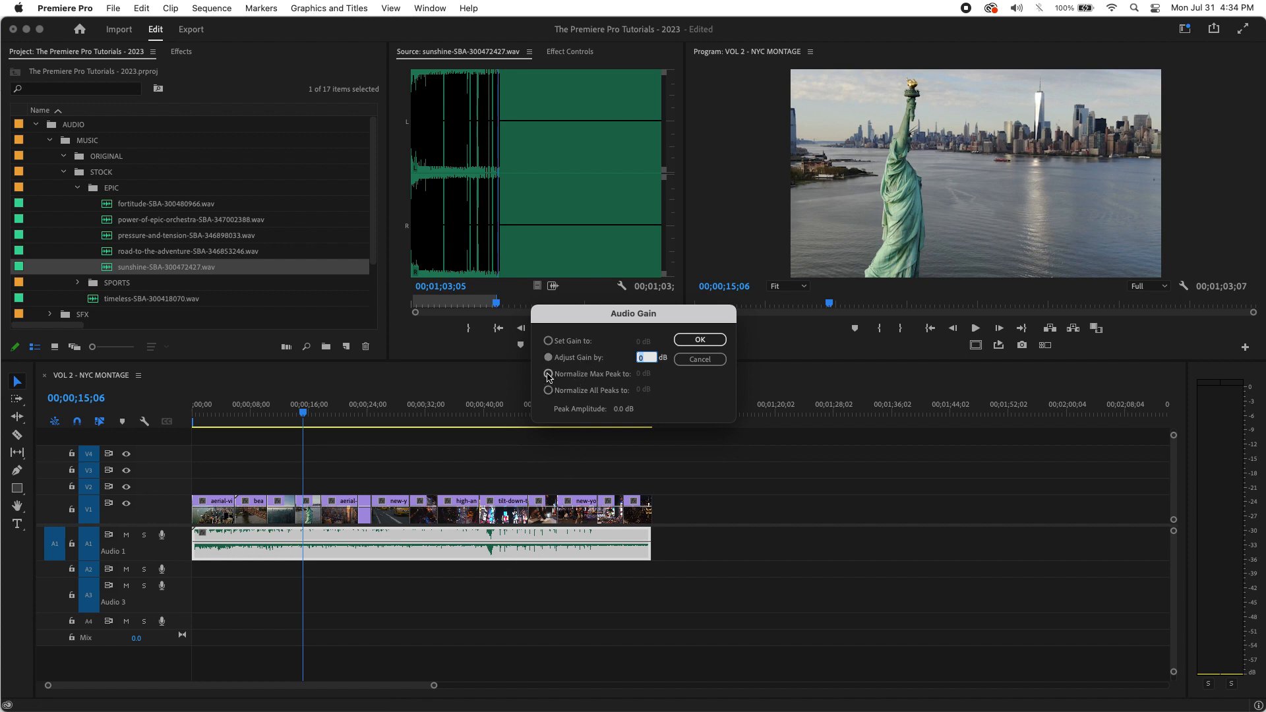
{"action": "left_click", "coordinate": [548, 341]}
{"action": "left_click", "coordinate": [548, 374]}
{"action": "key", "text": "Return"}
Step: Play the montage with its music from the start to the end, and scrub back to about 00;00;45;26
{"action": "key", "text": "space"}
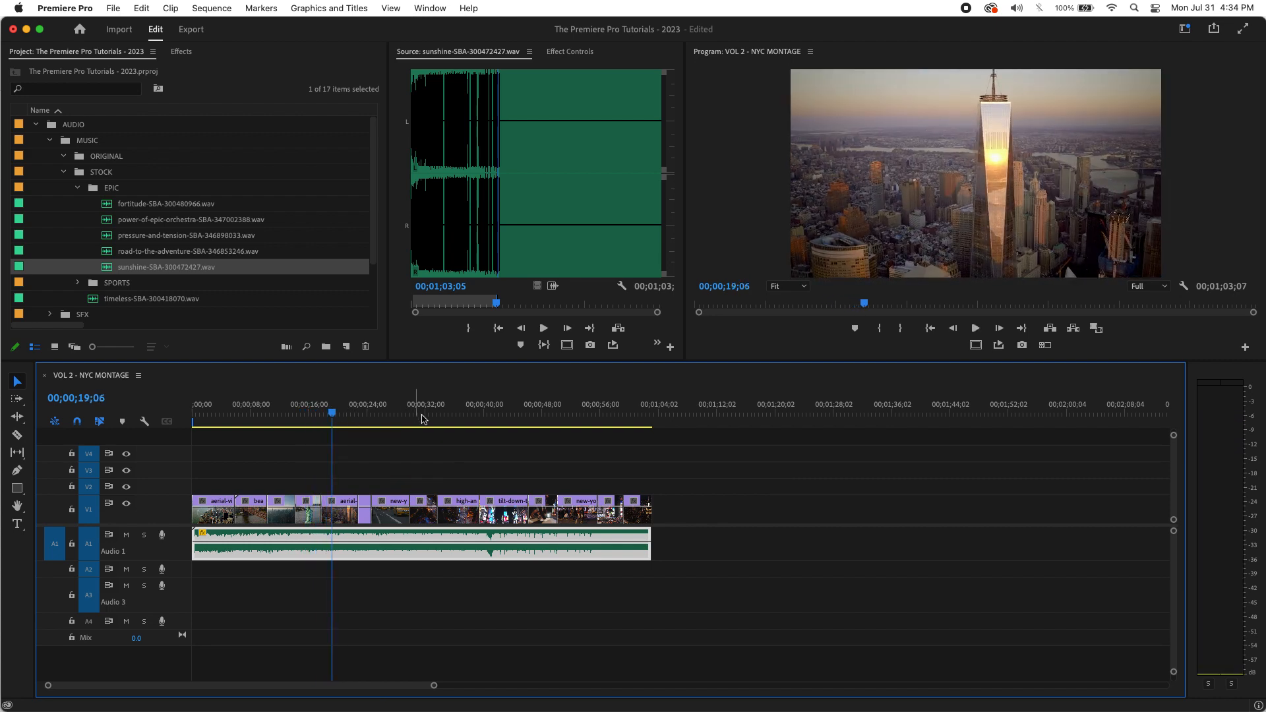
{"action": "left_click", "coordinate": [253, 436]}
{"action": "left_click", "coordinate": [251, 433]}
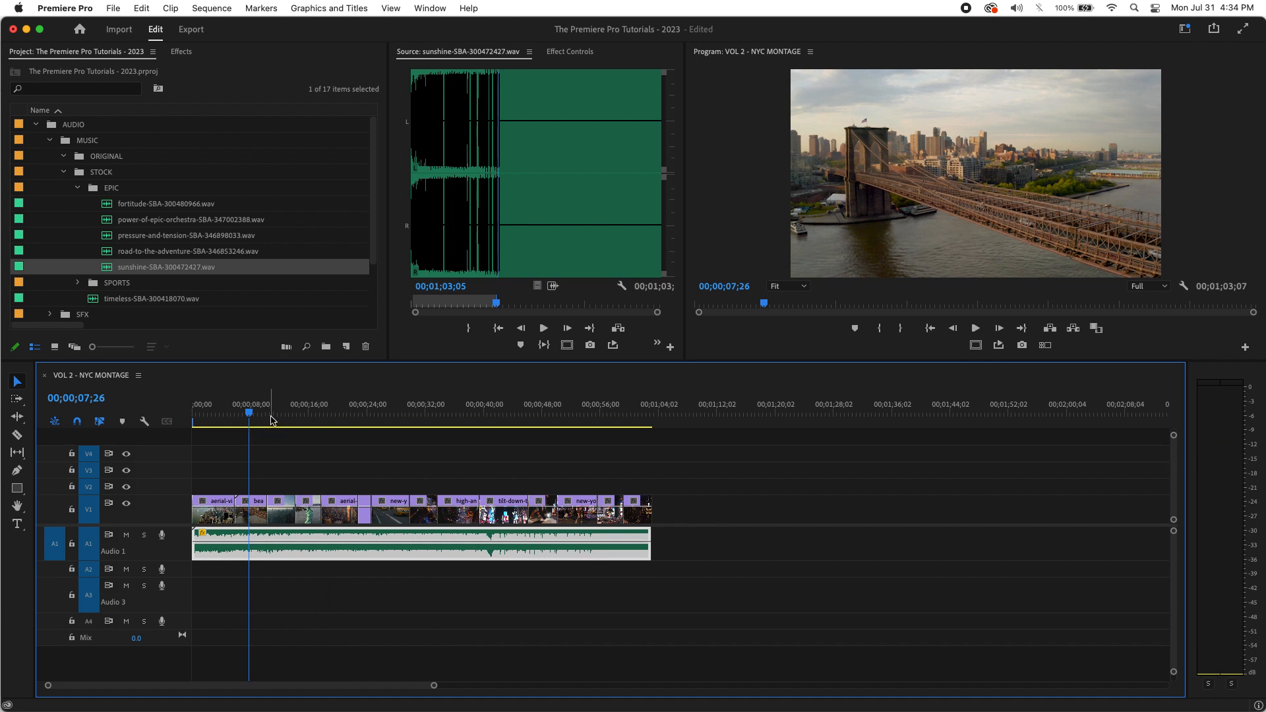
{"action": "left_click_drag", "start_coordinate": [272, 420], "coordinate": [89, 430]}
{"action": "key", "text": "space"}
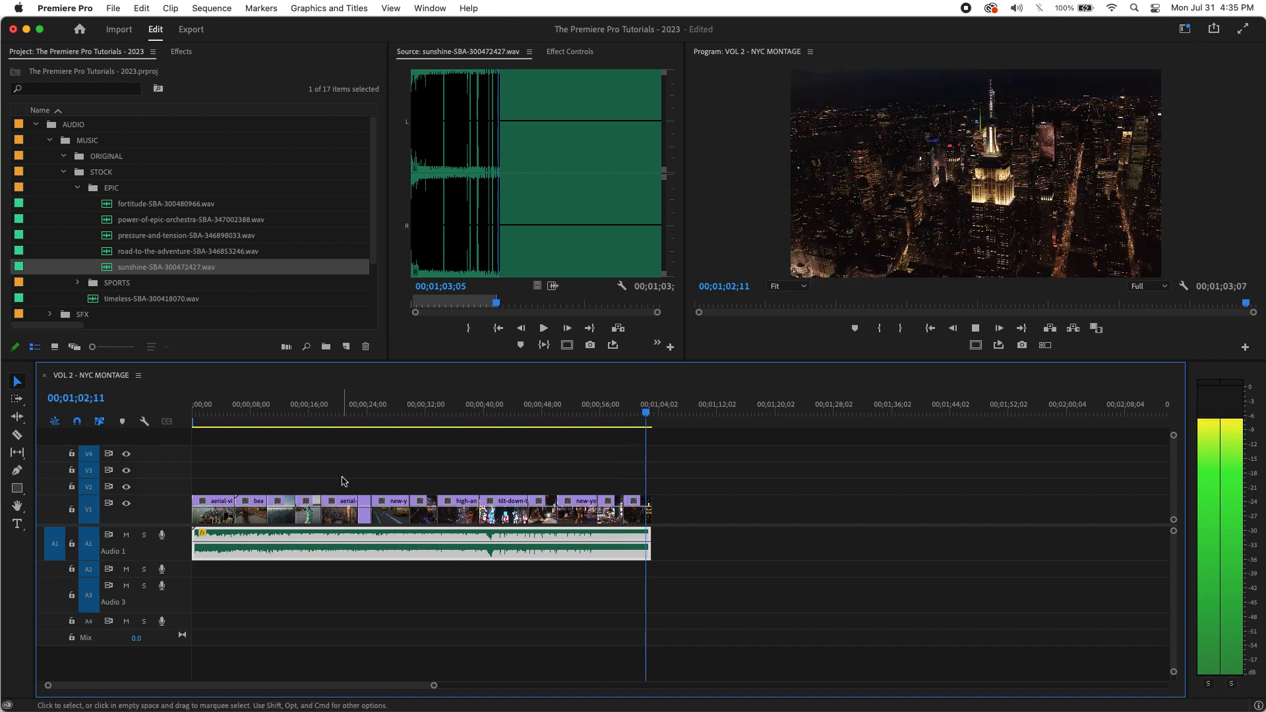
{"action": "key", "text": "space"}
{"action": "left_click_drag", "start_coordinate": [661, 408], "coordinate": [528, 418]}
Step: Reduce the audio gain of the sunshine-SBA-300472427.wav clip on A1 by a further 2 dB
{"action": "left_click", "coordinate": [765, 523]}
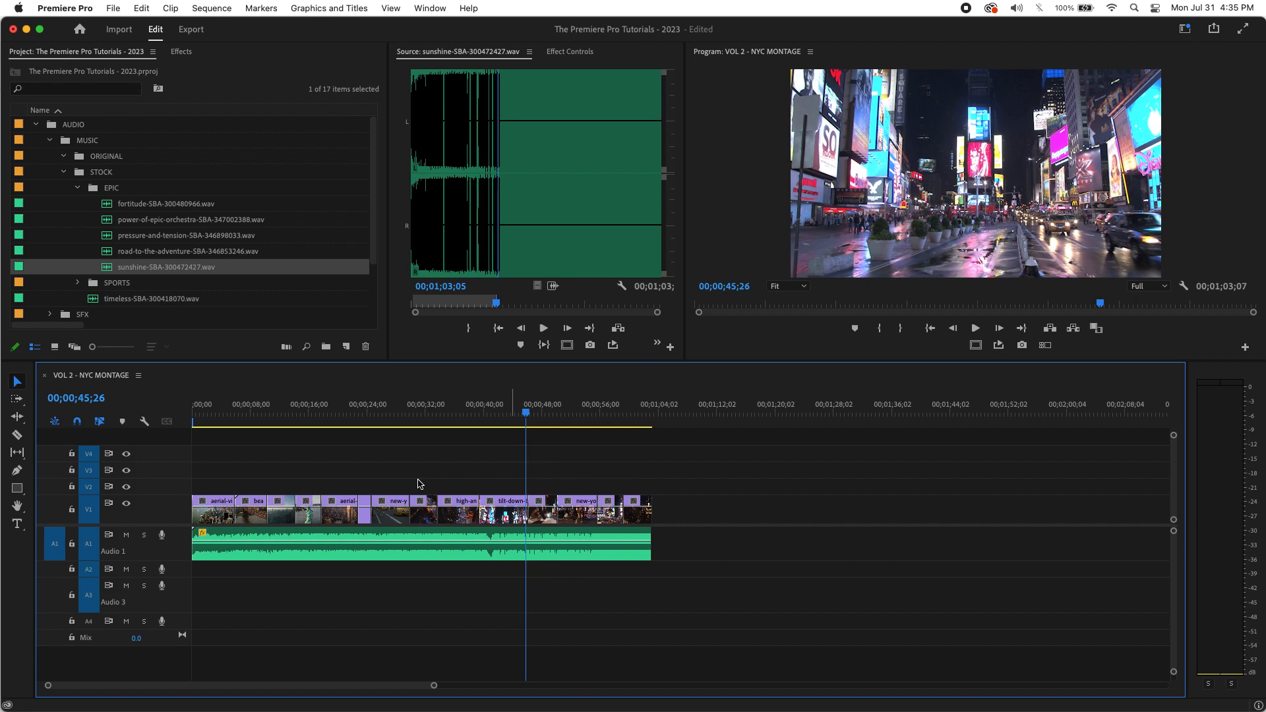
{"action": "left_click", "coordinate": [304, 562]}
{"action": "key", "text": "g"}
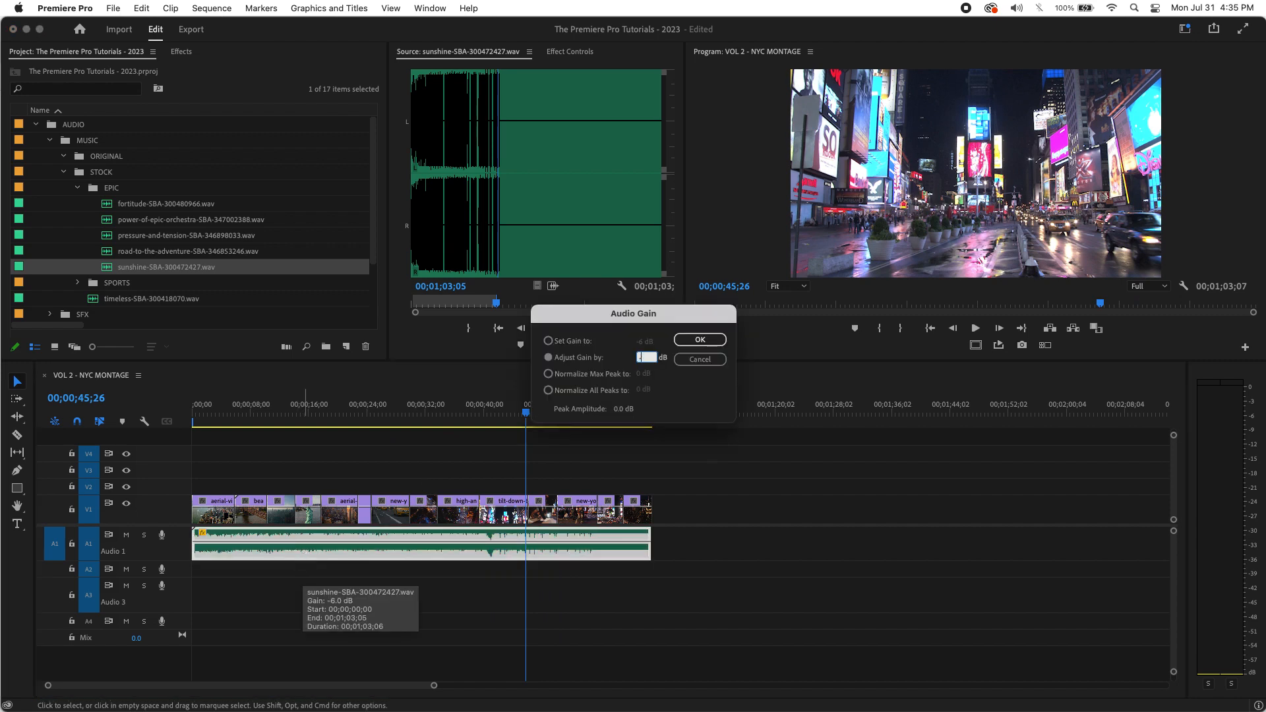
{"action": "type", "text": "-2"}
{"action": "key", "text": "Return"}
Step: Play from 00;00;45;26 to check the music level, return the playhead to the start and clear the selection
{"action": "key", "text": "space"}
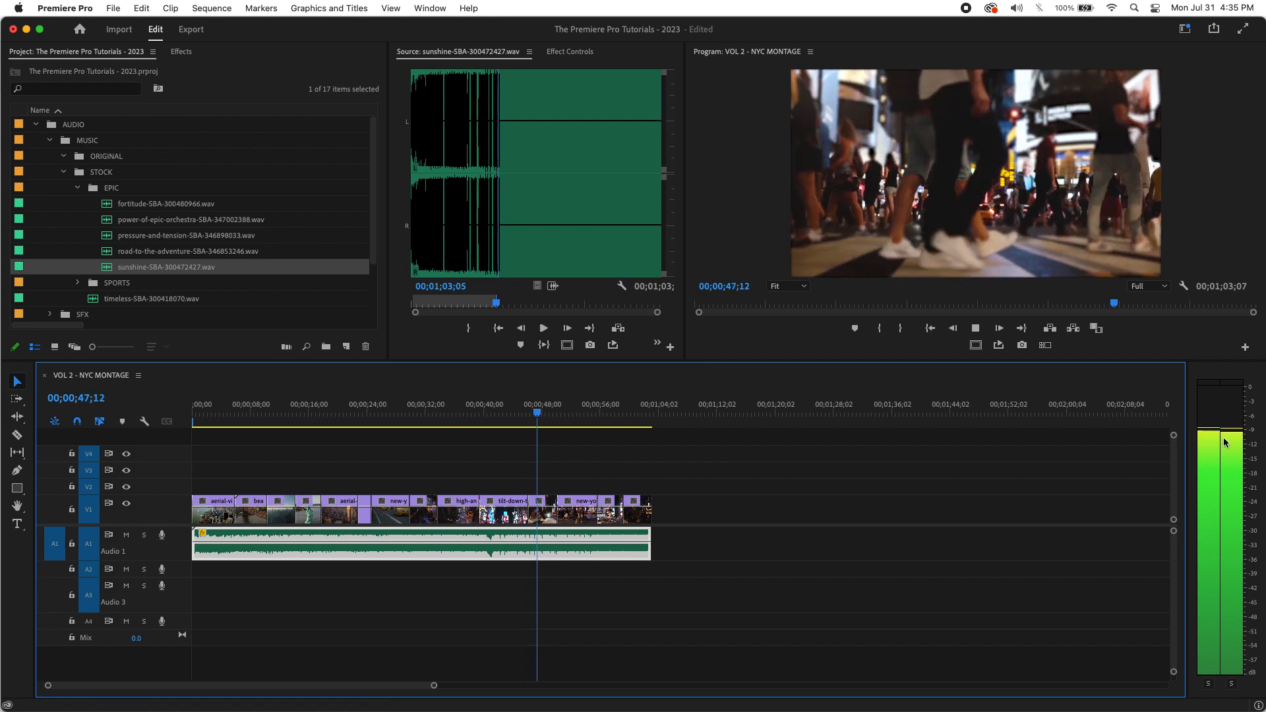
{"action": "left_click_drag", "start_coordinate": [593, 413], "coordinate": [192, 414]}
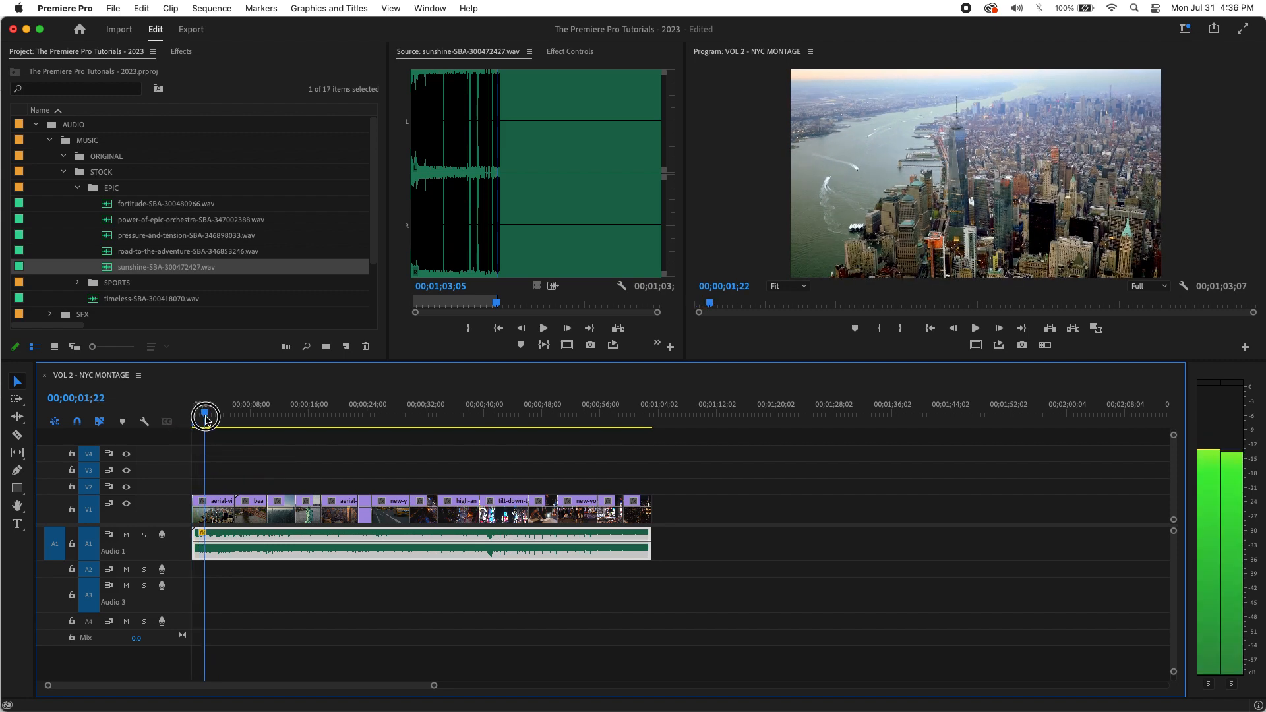
{"action": "left_click", "coordinate": [555, 606]}
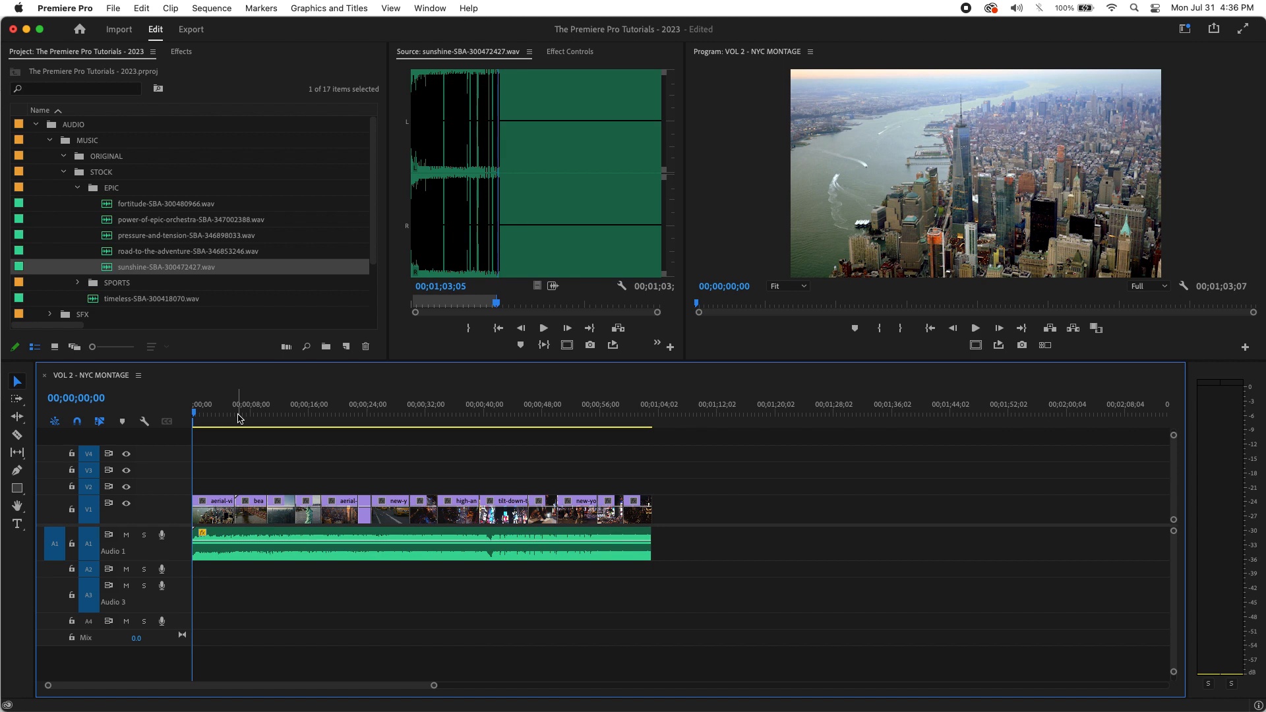
Step: Play the montage from the start and park the playhead exactly on the music beat at 00;00;06;27
{"action": "key", "text": "space"}
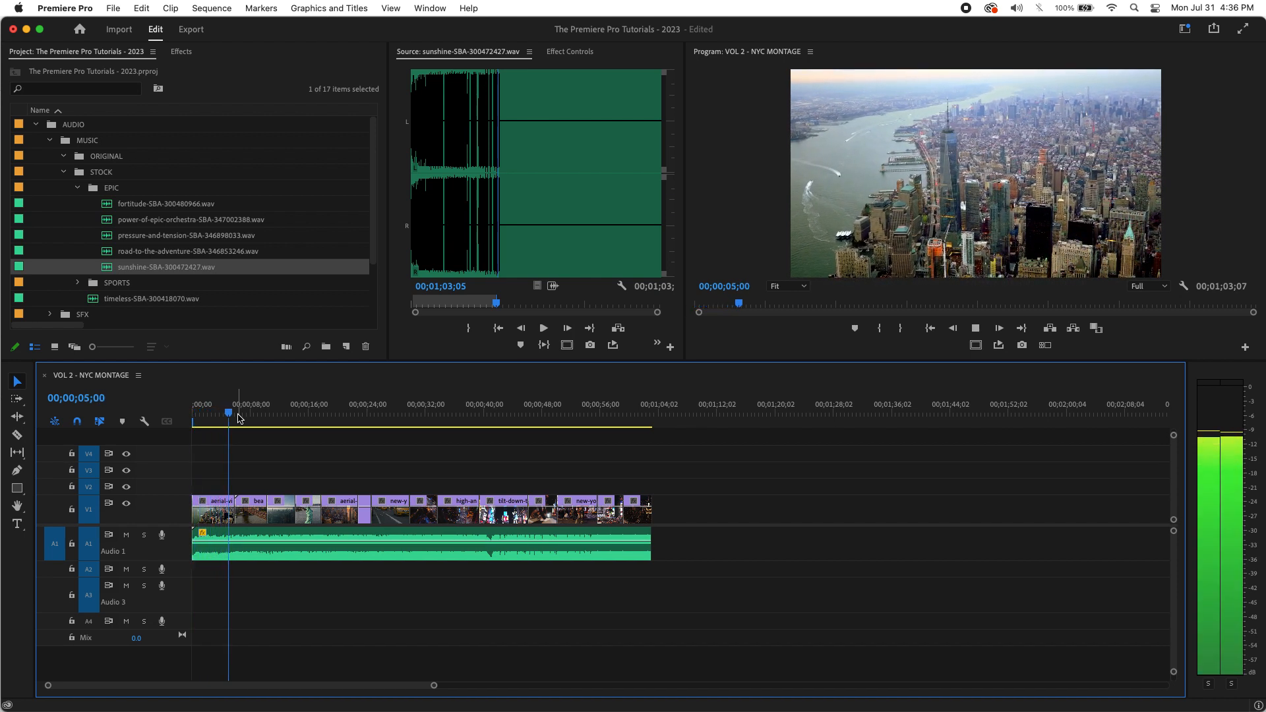
{"action": "key", "text": "space"}
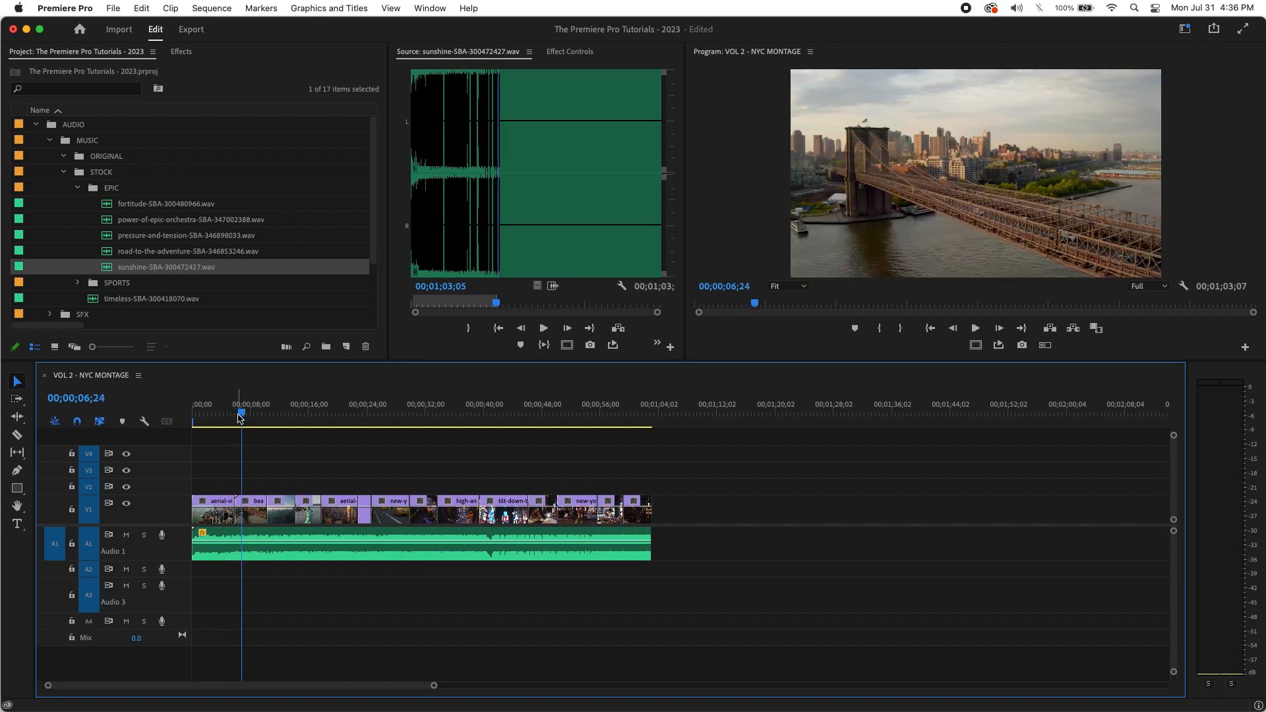
{"action": "key", "text": "equal"}
{"action": "key", "text": "equal"}
{"action": "key", "text": "equal"}
{"action": "key", "text": "equal"}
{"action": "key", "text": "equal"}
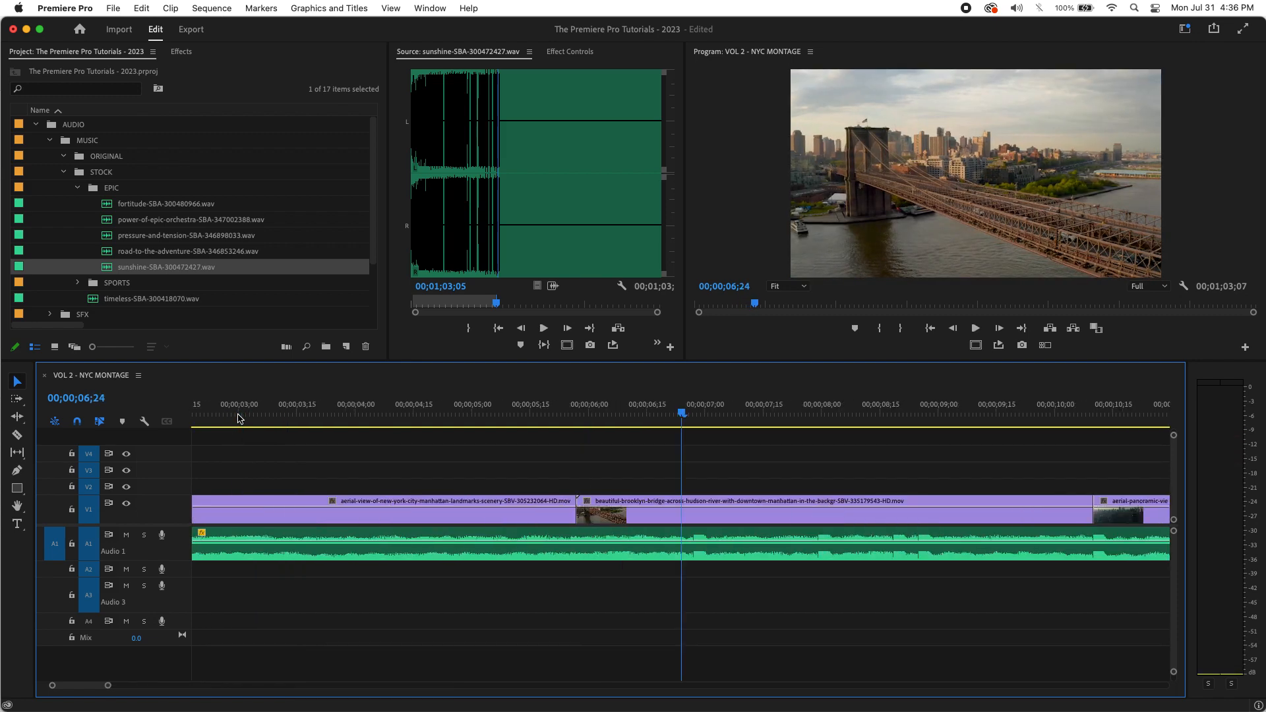
{"action": "key", "text": "space"}
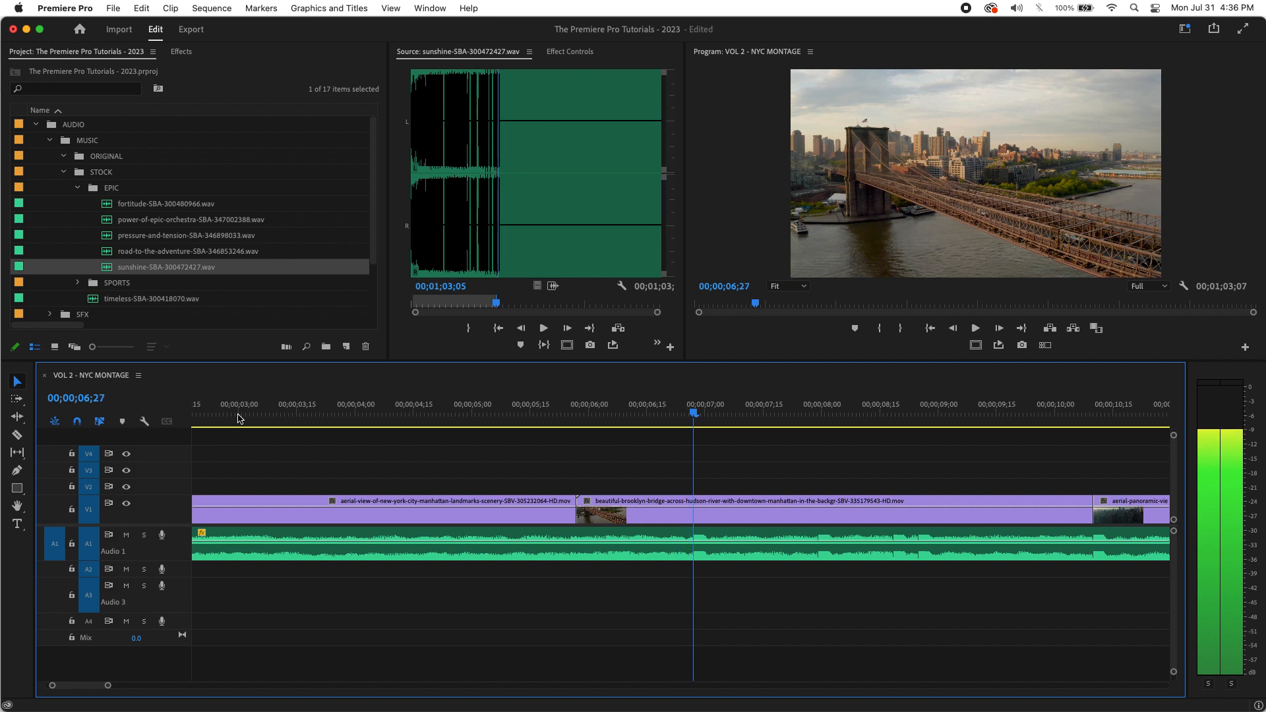
{"action": "key", "text": "Left"}
{"action": "key", "text": "Right"}
{"action": "key", "text": "Left"}
{"action": "key", "text": "Right"}
{"action": "key", "text": "Left"}
{"action": "key", "text": "Right"}
Step: Shift all V1 clips from the Brooklyn Bridge shot onward to start at 00;00;06;27, and extend the opening aerial clip to meet them
{"action": "key", "text": "minus"}
{"action": "key", "text": "minus"}
{"action": "key", "text": "minus"}
{"action": "left_click_drag", "start_coordinate": [1106, 479], "coordinate": [290, 512]}
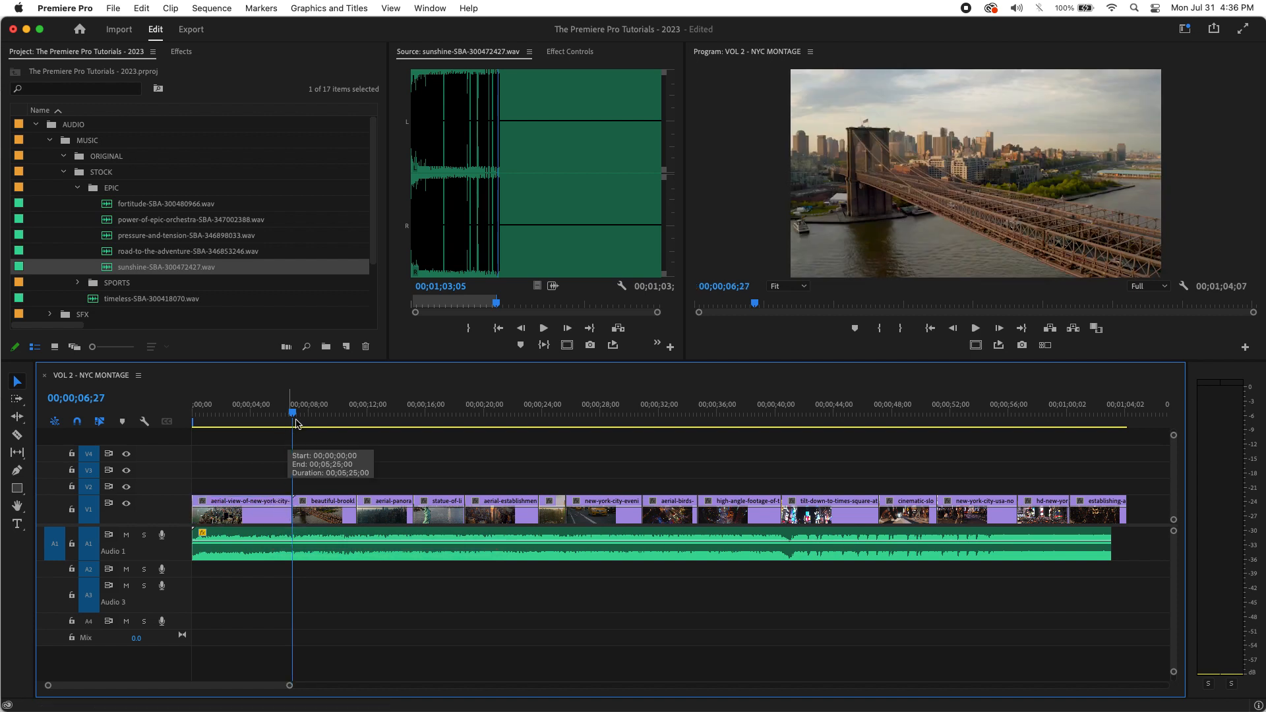
Step: Play the cut into the Brooklyn Bridge shot from about 00;00;05;28 and replay it to listen for the next beat
{"action": "left_click_drag", "start_coordinate": [292, 412], "coordinate": [278, 414]}
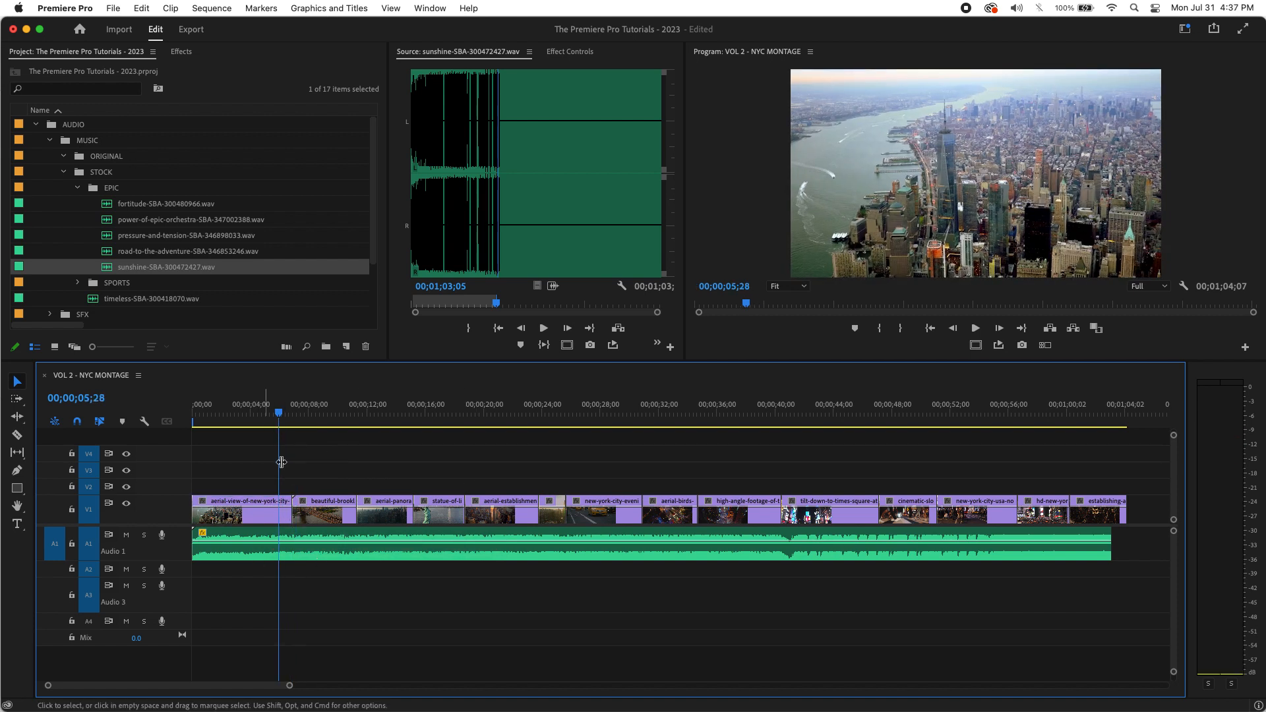
{"action": "key", "text": "space"}
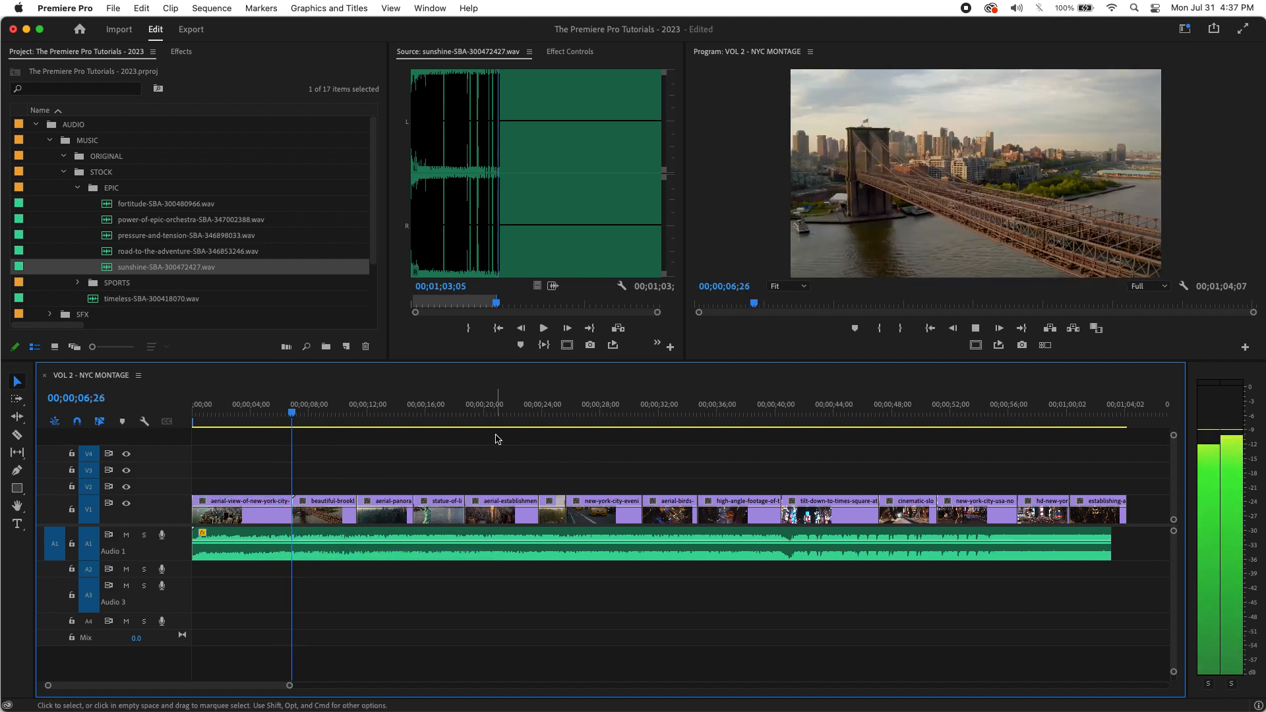
{"action": "key", "text": "Home"}
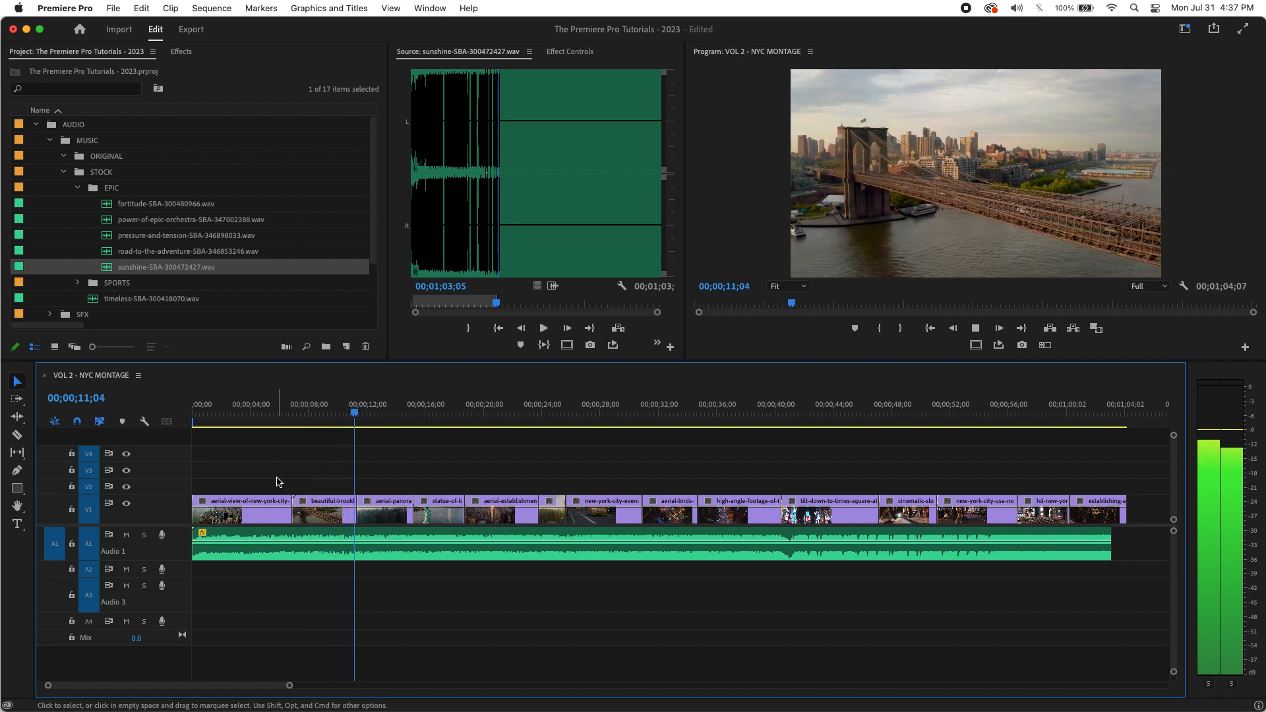
{"action": "left_click_drag", "start_coordinate": [361, 413], "coordinate": [275, 436]}
{"action": "key", "text": "space"}
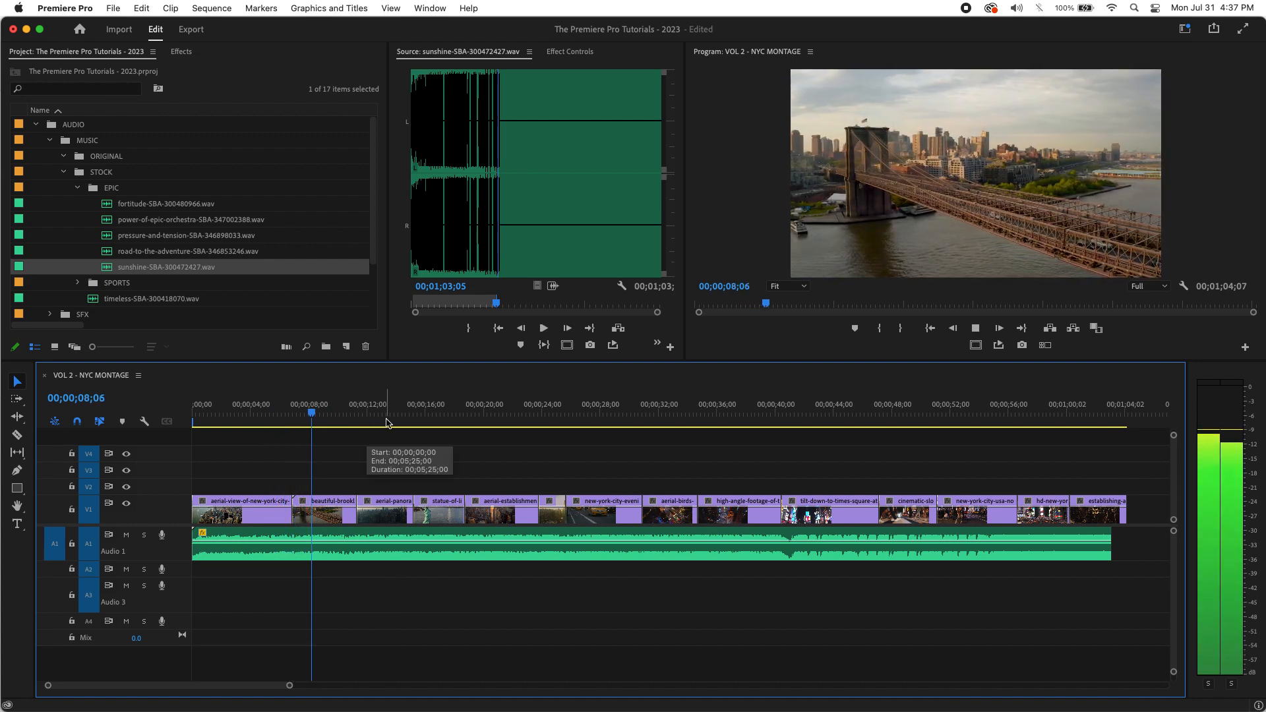
{"action": "key", "text": "space"}
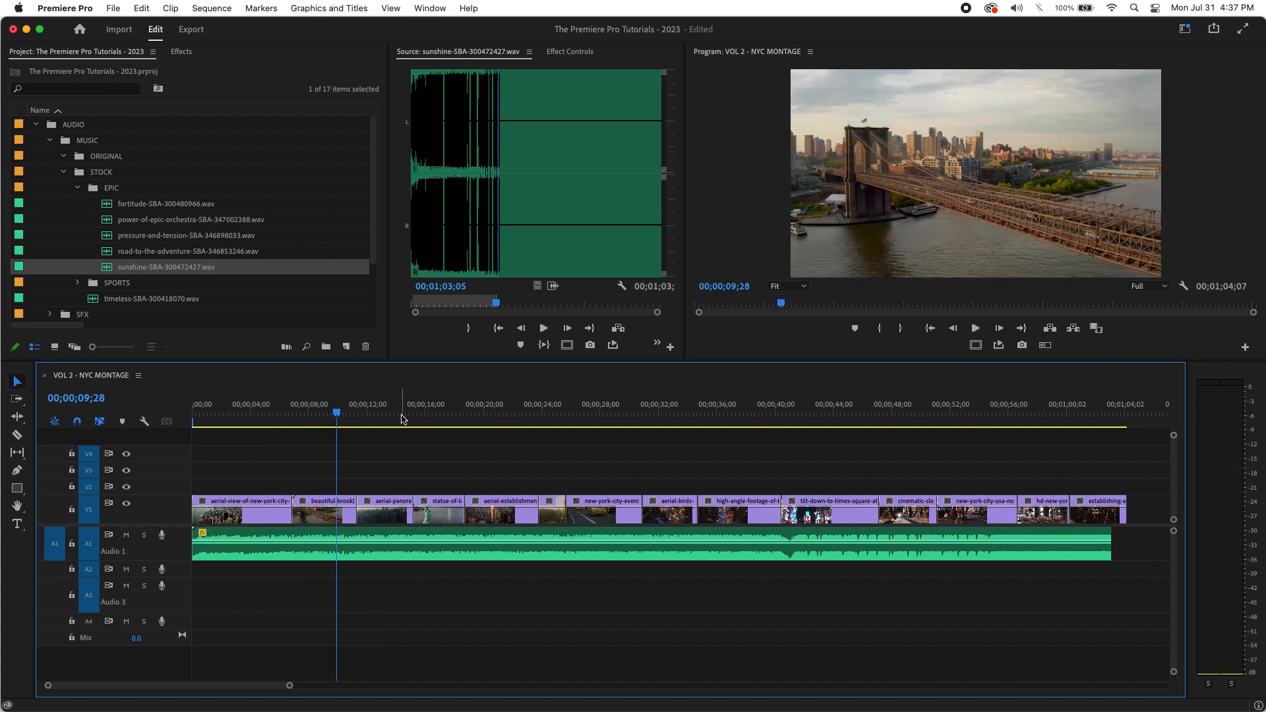
Step: Replay the Brooklyn Bridge section and step frame by frame to park the playhead on the music beat at 00;00;10;10
{"action": "left_click_drag", "start_coordinate": [386, 422], "coordinate": [279, 430]}
{"action": "key", "text": "space"}
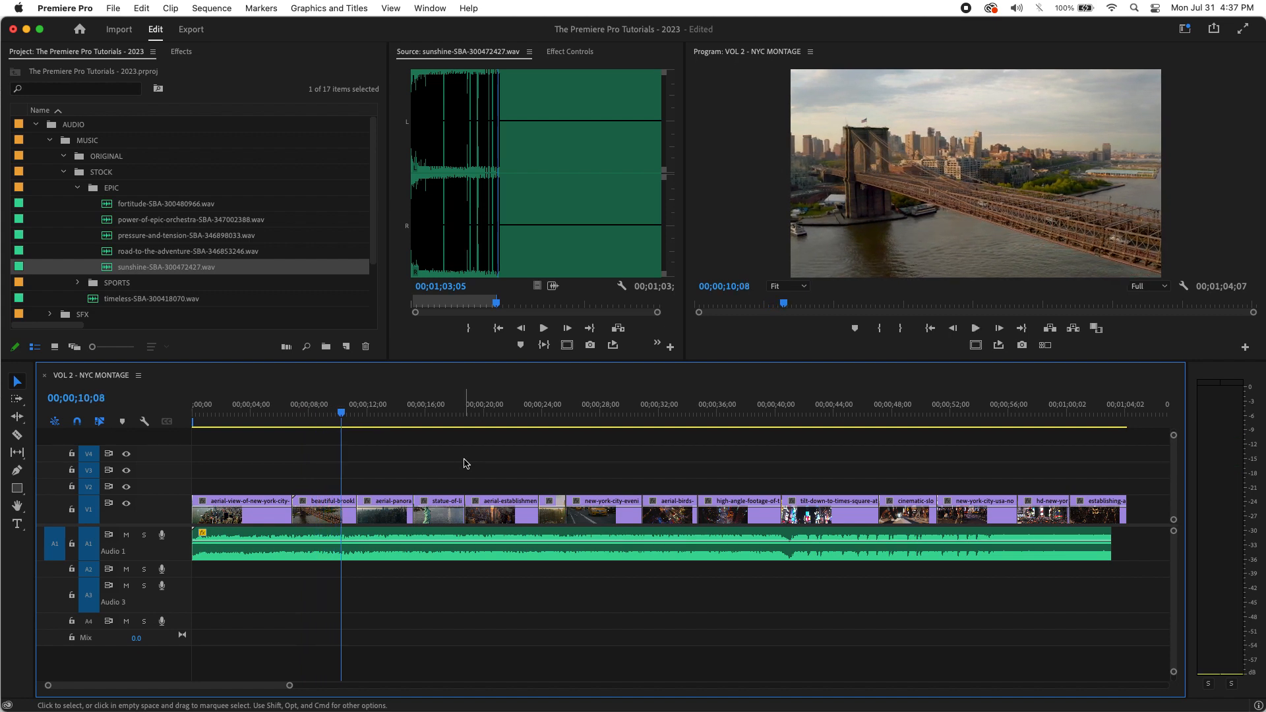
{"action": "key", "text": "equal"}
{"action": "key", "text": "equal"}
{"action": "key", "text": "equal"}
{"action": "key", "text": "equal"}
{"action": "key", "text": "space"}
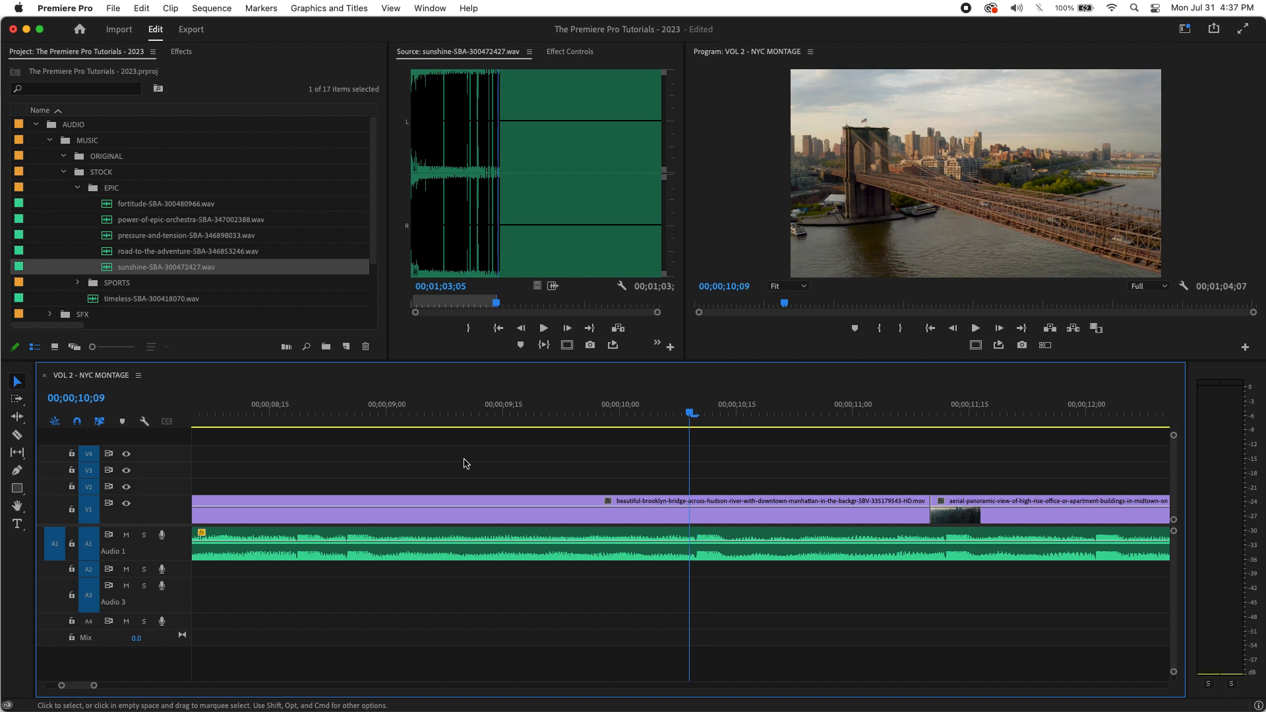
{"action": "key", "text": "Right"}
{"action": "key", "text": "Left"}
{"action": "key", "text": "Right"}
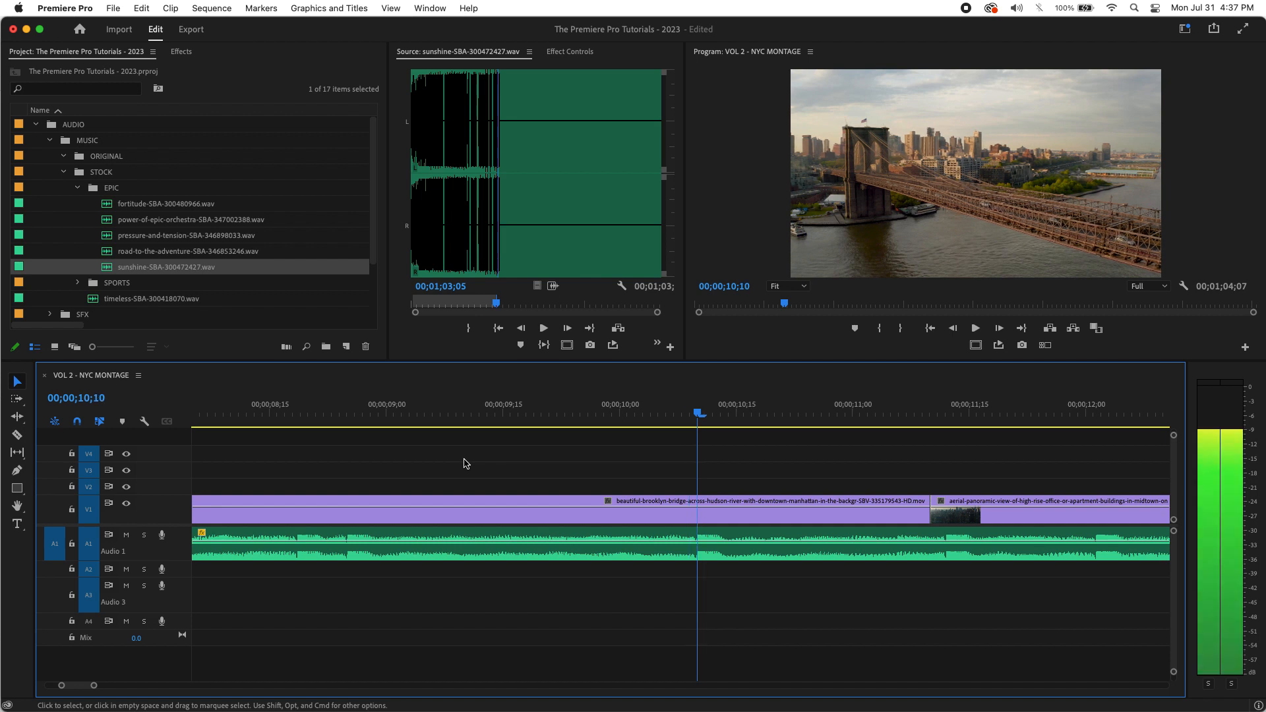
{"action": "key", "text": "Left"}
{"action": "key", "text": "Right"}
{"action": "key", "text": "Left"}
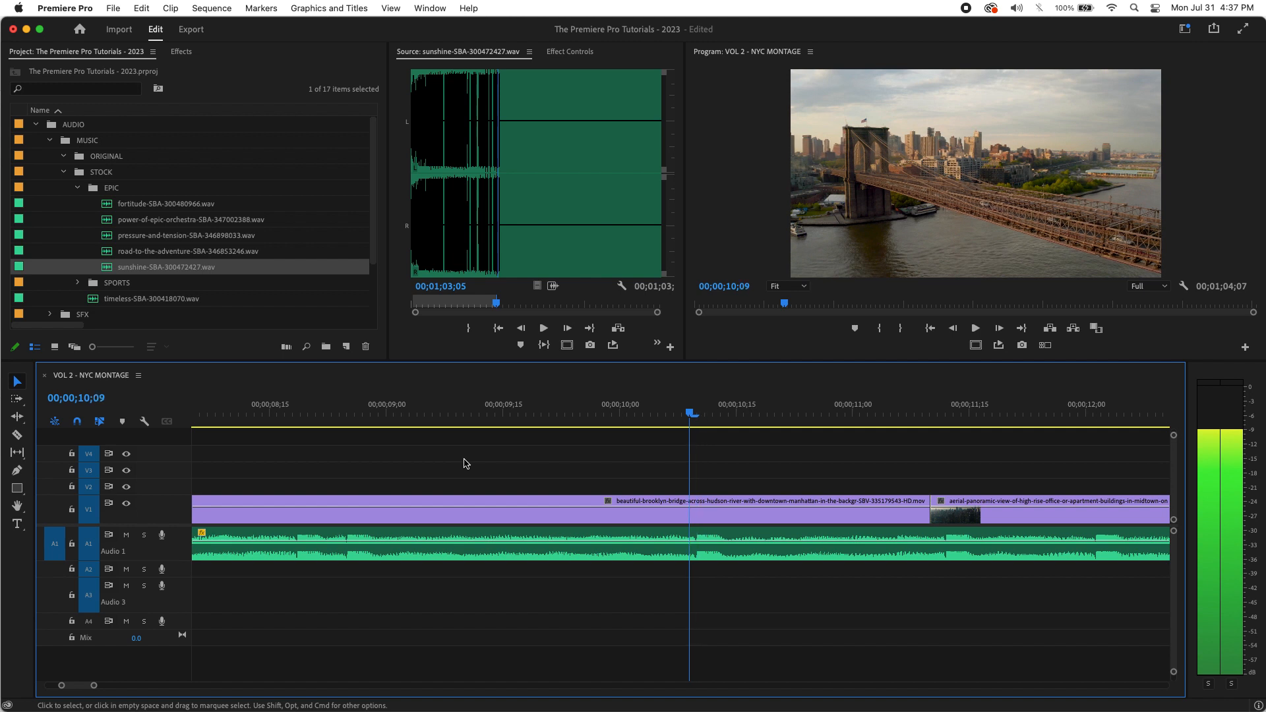
{"action": "key", "text": "Right"}
{"action": "key", "text": "Left"}
{"action": "key", "text": "Right"}
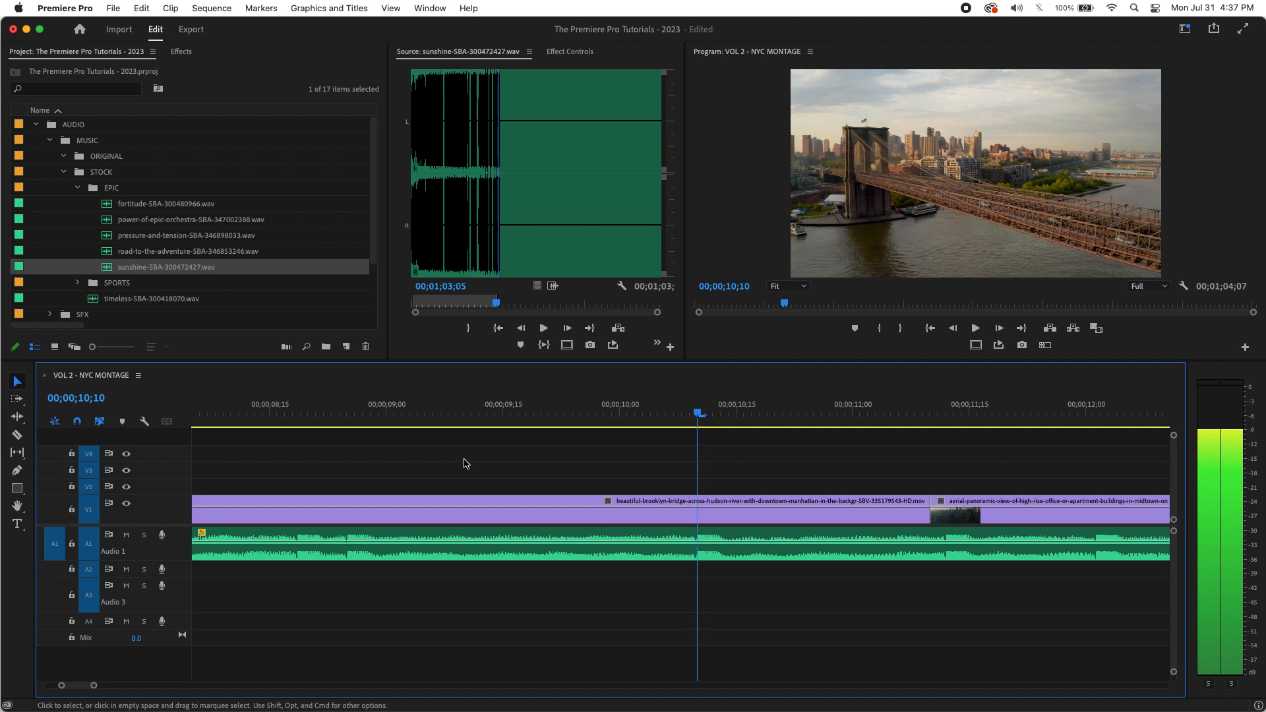
Step: Move all V1 clips after the Brooklyn Bridge shot earlier to start at 00;00;10;10, overwriting the end of that shot
{"action": "key", "text": "backslash"}
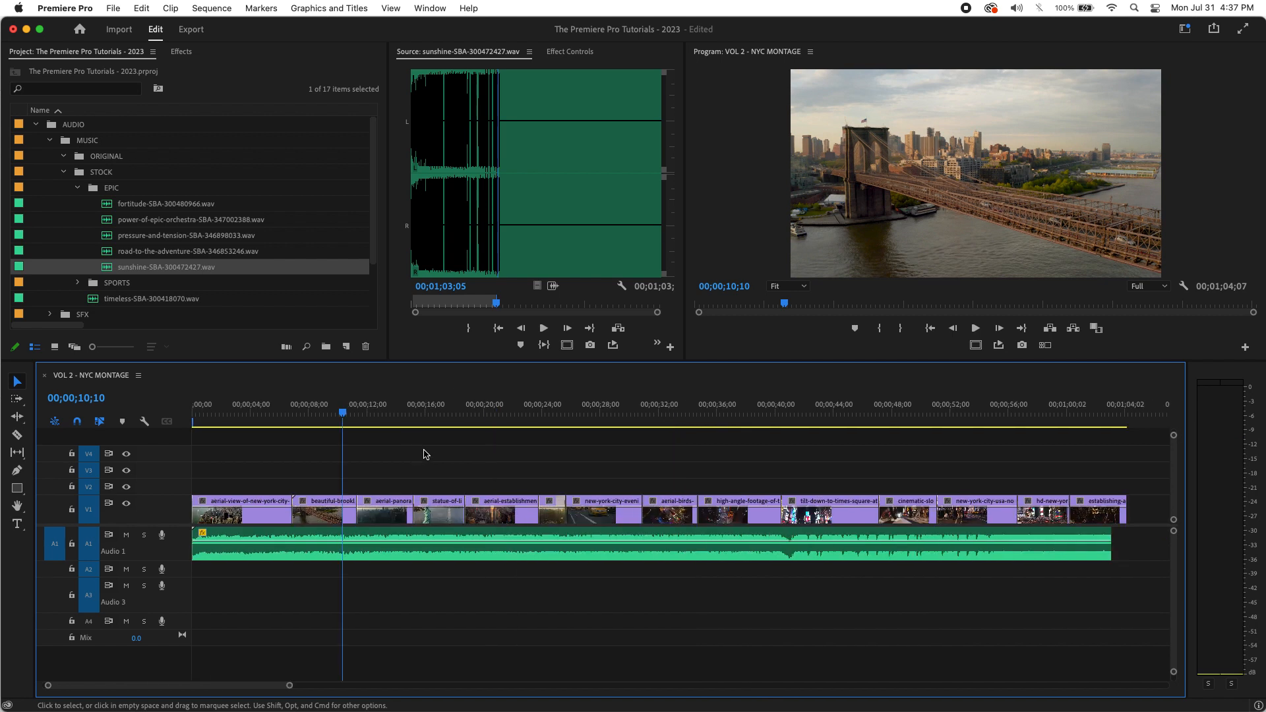
{"action": "left_click_drag", "start_coordinate": [1118, 480], "coordinate": [381, 517]}
Step: Play the new cut after the Brooklyn Bridge shot from 00;00;09;07 and return the playhead to 00;00;09;14
{"action": "left_click", "coordinate": [328, 407]}
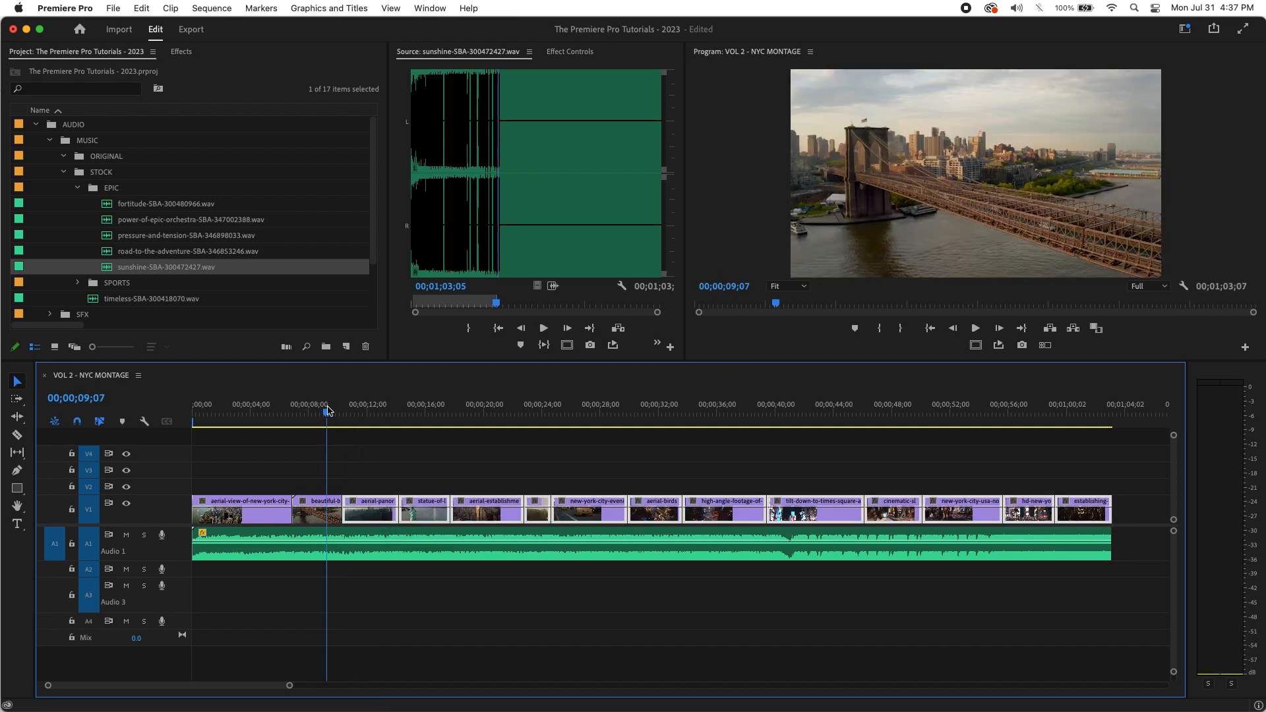
{"action": "key", "text": "space"}
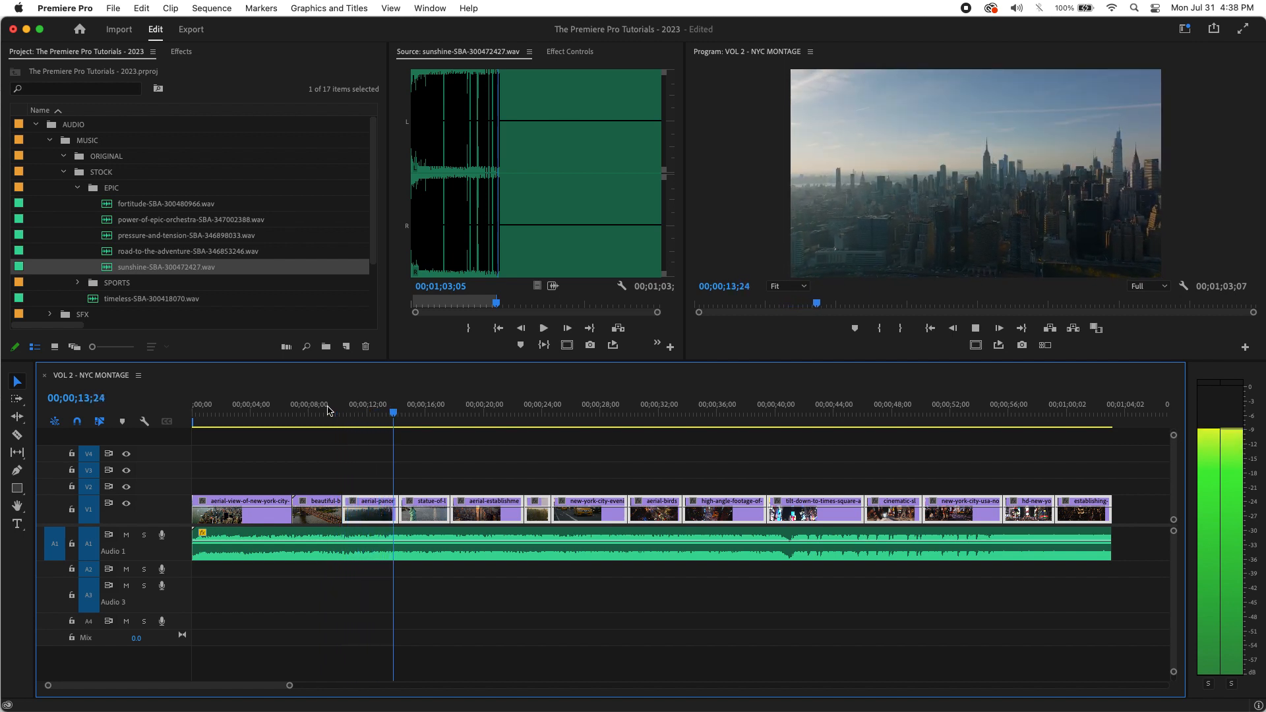
{"action": "left_click_drag", "start_coordinate": [440, 404], "coordinate": [316, 414]}
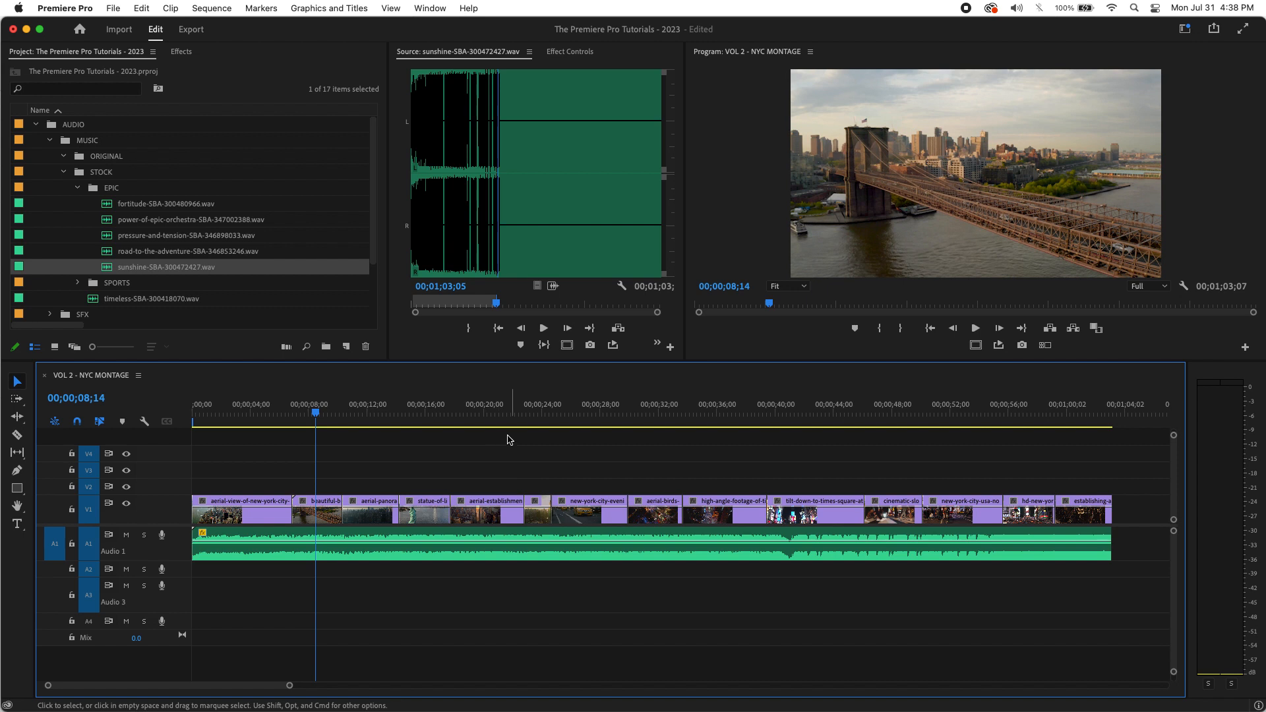
{"action": "left_click", "coordinate": [329, 413]}
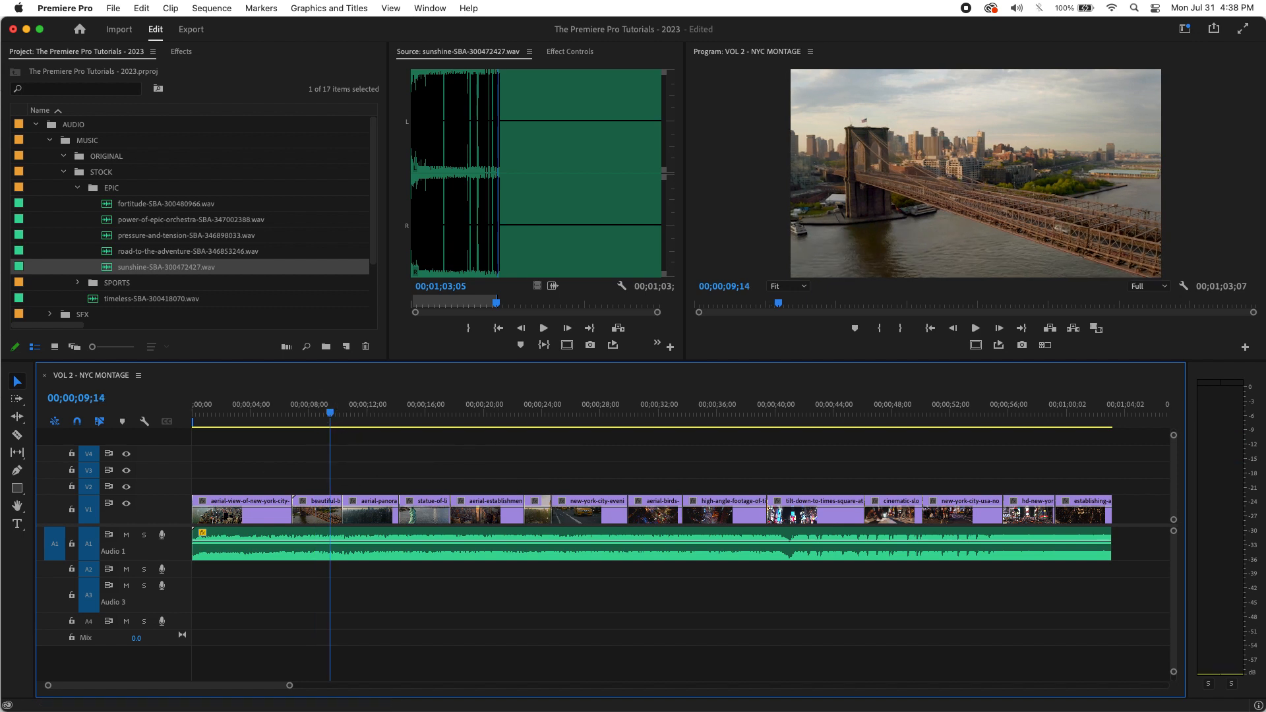